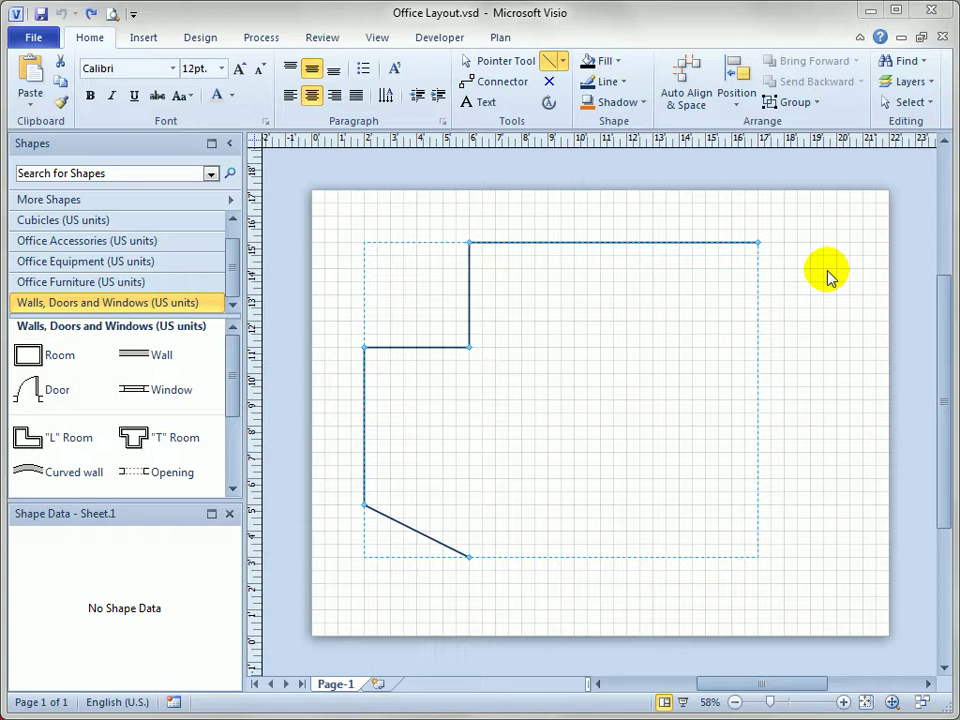
Examine the Office Layout template in the Maps and Floor Plans category, and return to the drawing
left_click(33, 40)
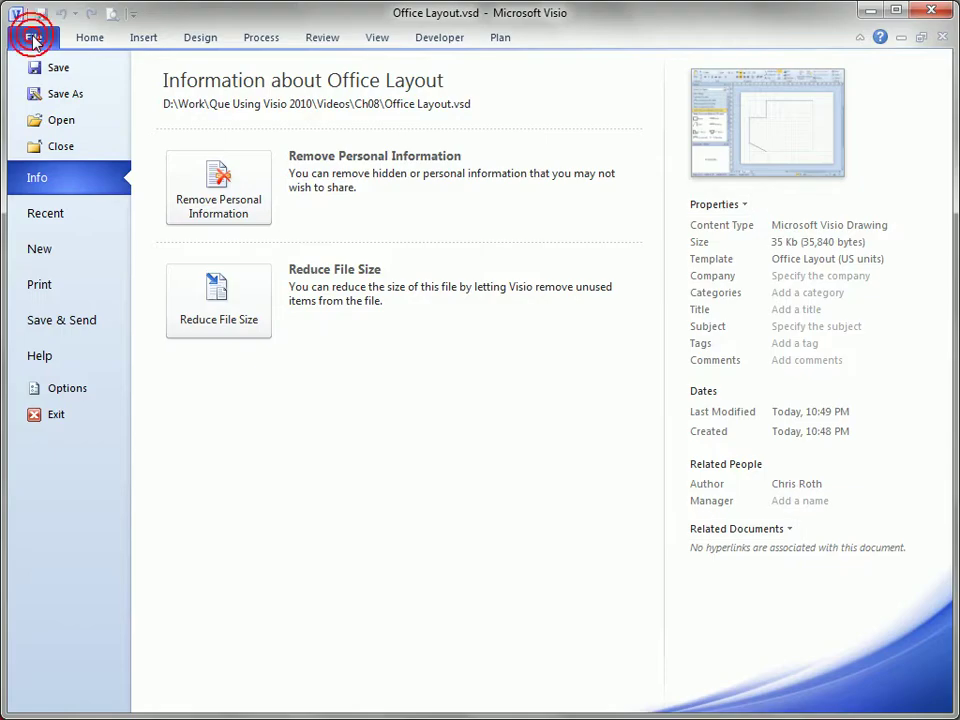
left_click(47, 254)
left_click(522, 388)
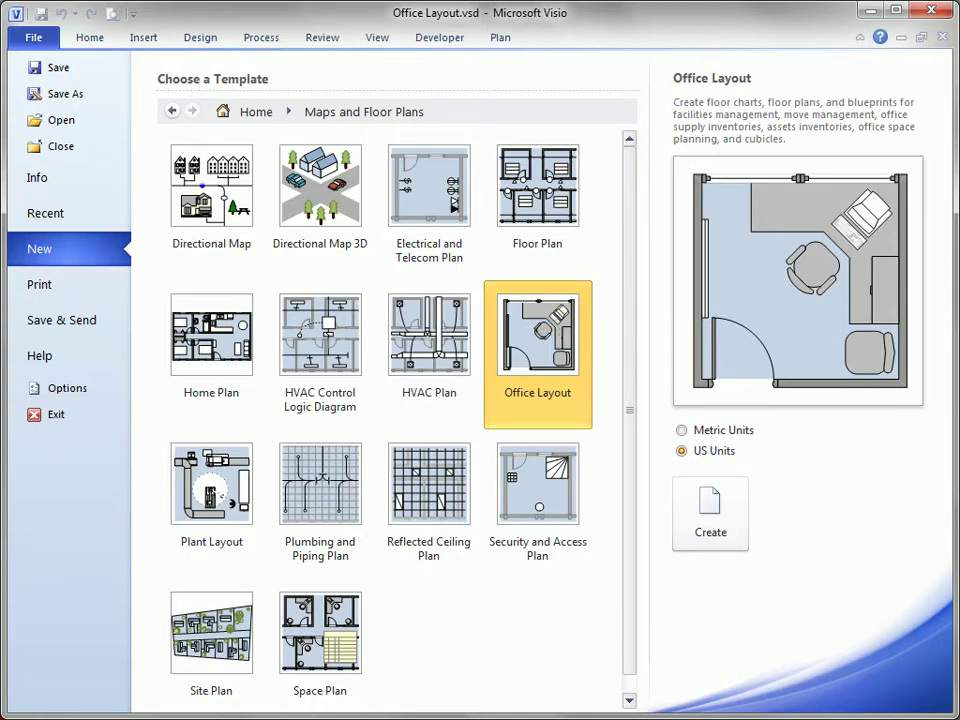
left_click(75, 37)
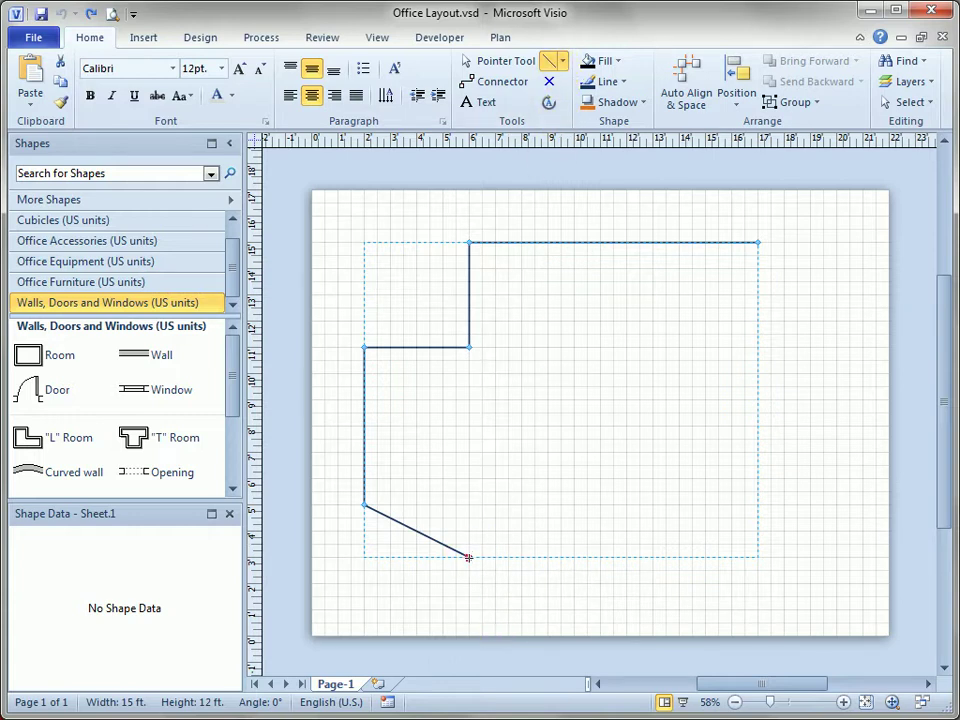
Close the room outline with a 14 ft lower edge and a sloping line up to the open upper-right corner
left_click_drag(468, 557, 760, 243)
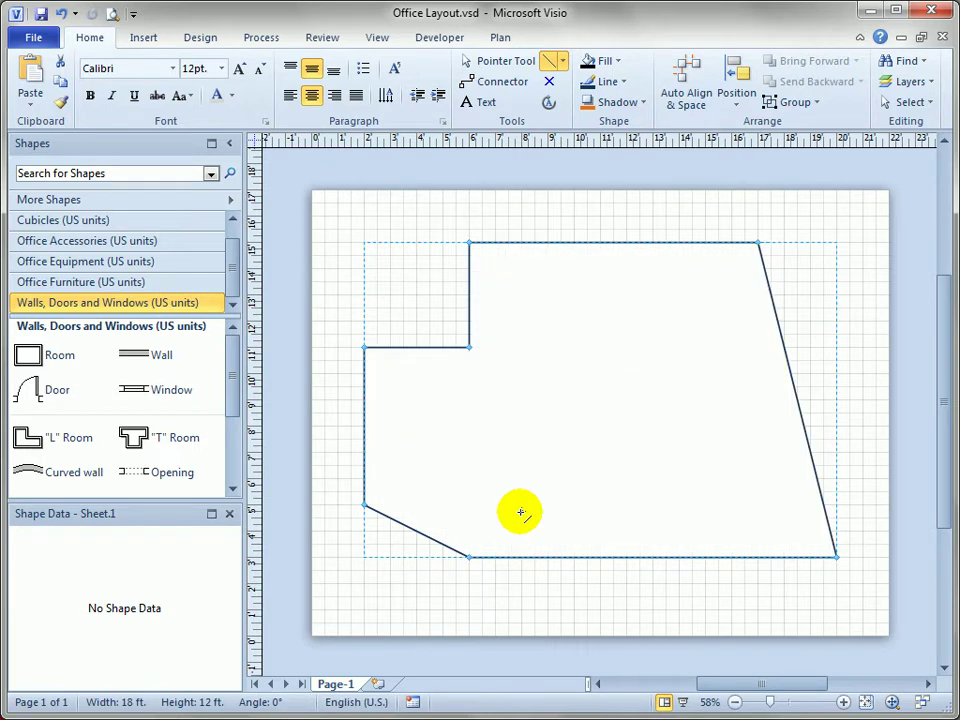
left_click(490, 61)
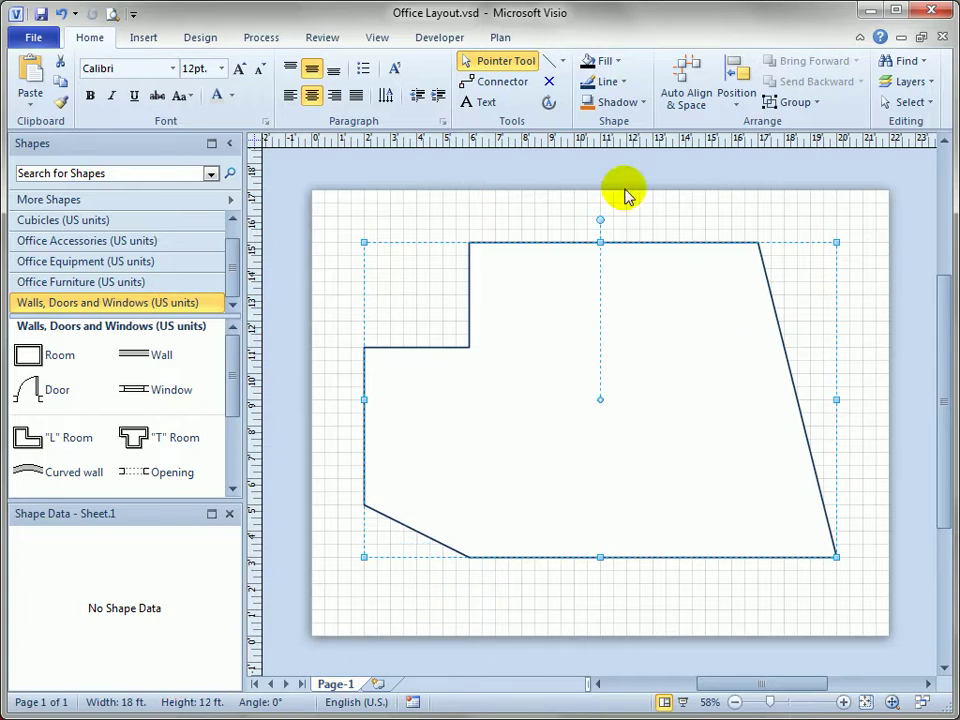
Convert the closed outline to Exterior wall shapes with dimensions added and the original geometry deleted
left_click(500, 40)
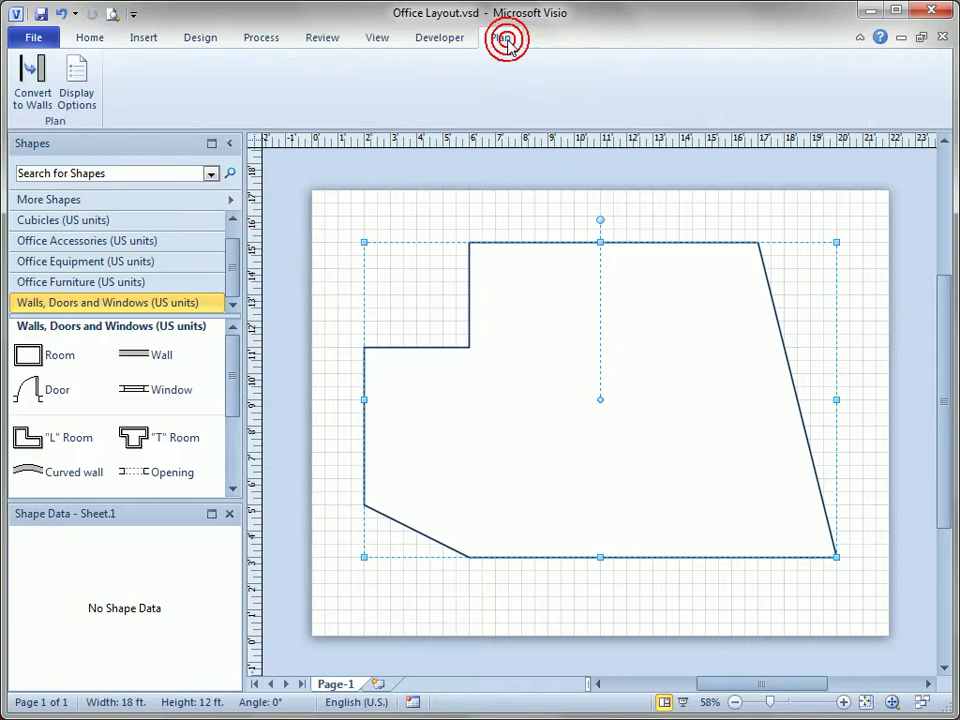
left_click(44, 72)
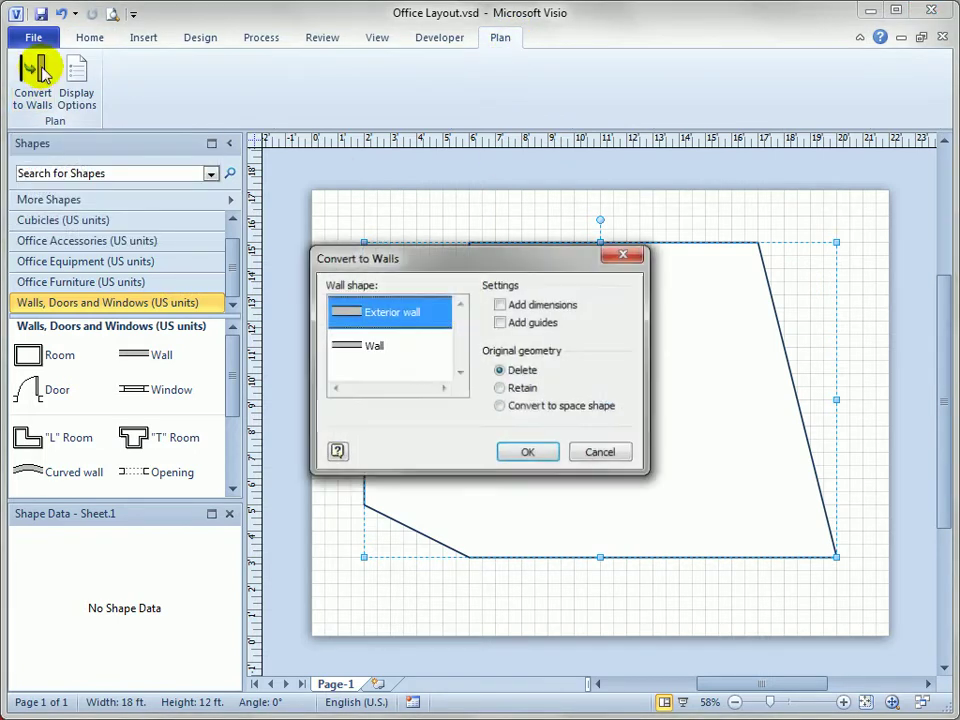
left_click_drag(467, 254, 270, 205)
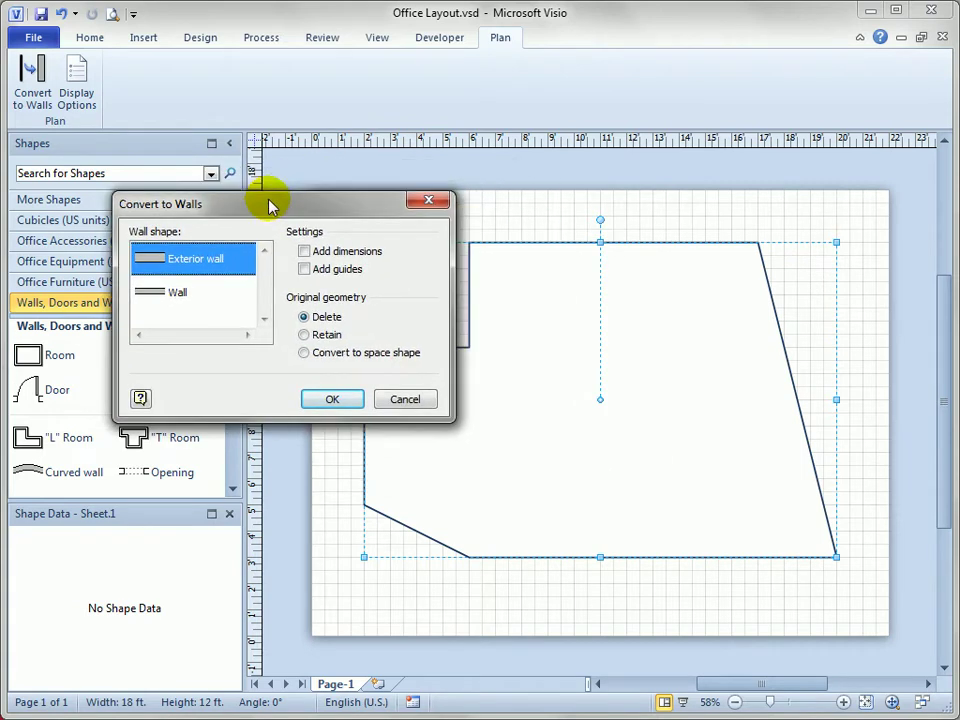
left_click(304, 251)
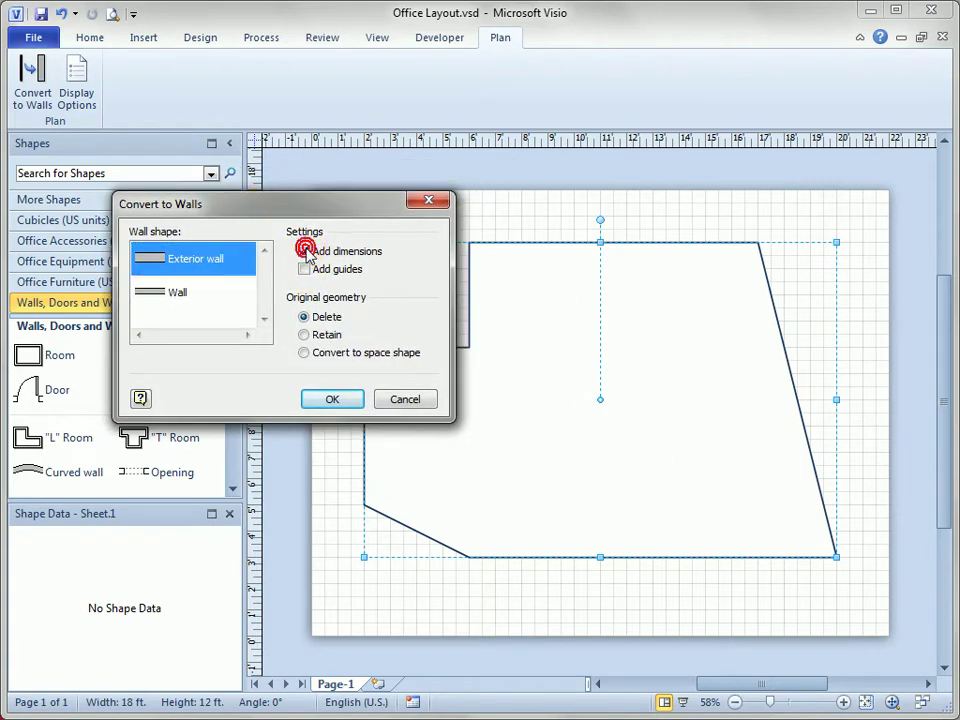
left_click(333, 399)
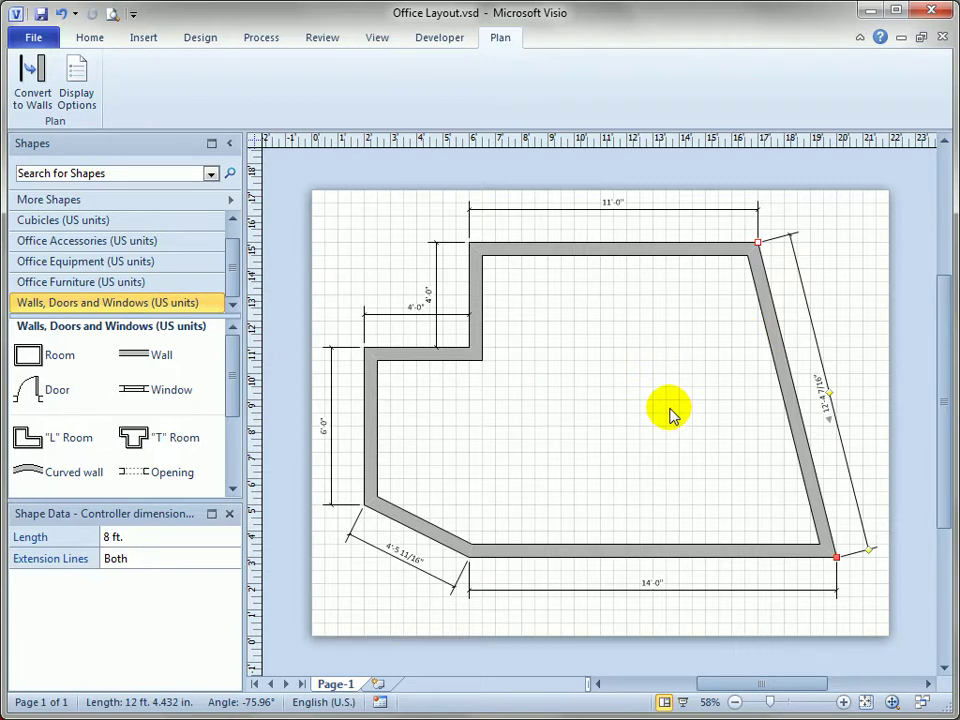
Try to detach the upper wall's dimension from the wall and reposition both of its endpoints independently
left_click(570, 230, "ctrl+shift")
left_click(570, 228, "ctrl+shift")
left_click_drag(647, 339, 598, 377)
right_click(598, 377, "ctrl+shift")
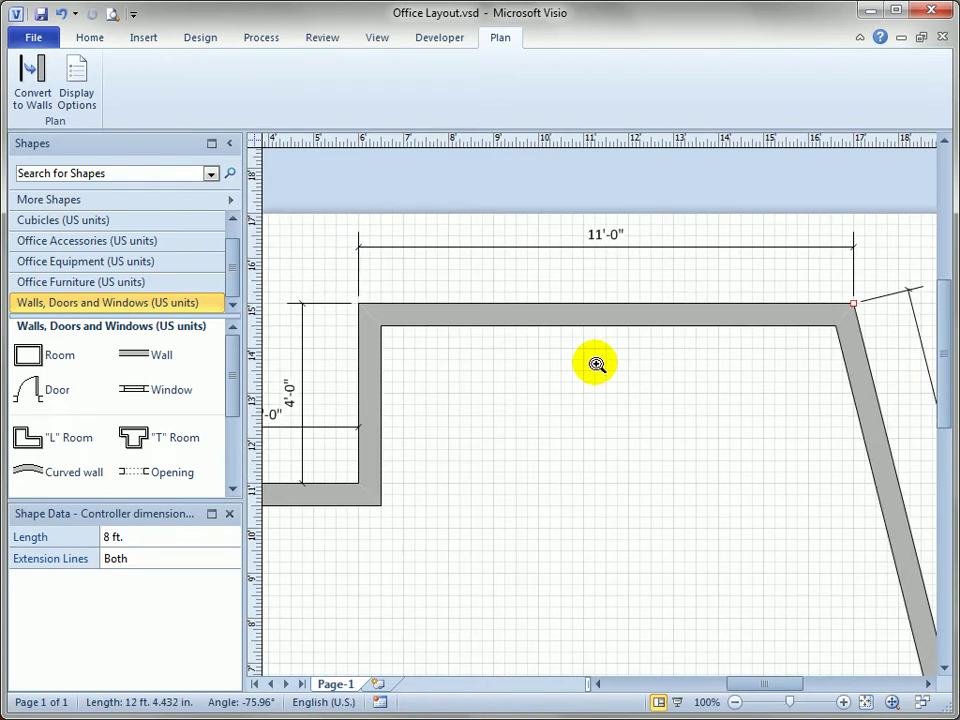
left_click(583, 243)
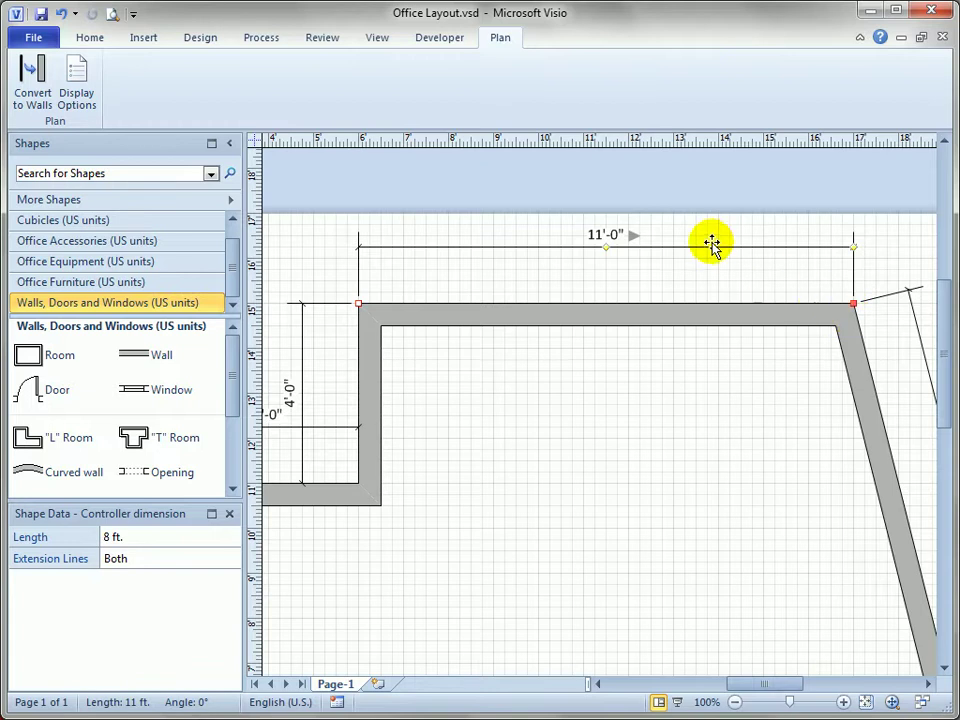
left_click_drag(708, 247, 677, 225)
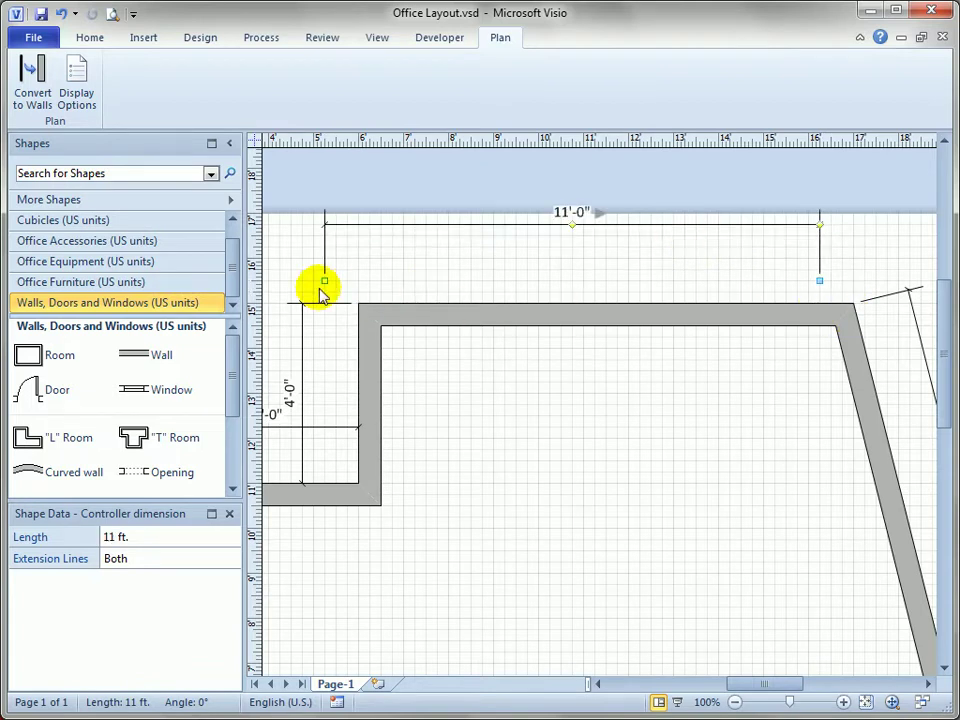
left_click_drag(325, 280, 461, 289)
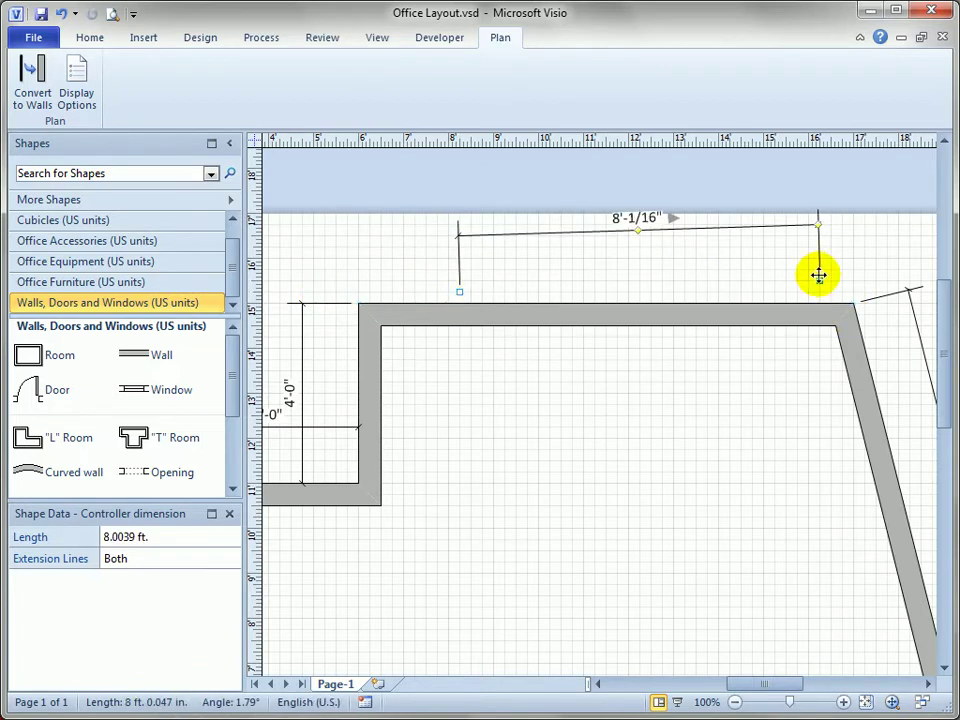
left_click_drag(819, 278, 662, 370)
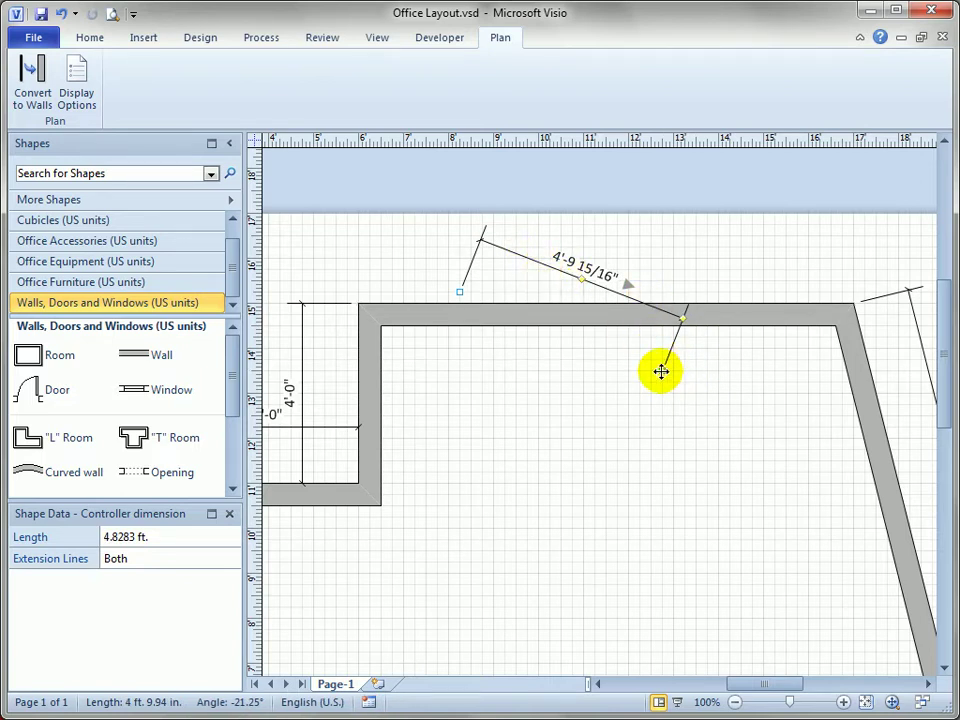
left_click_drag(662, 371, 763, 348)
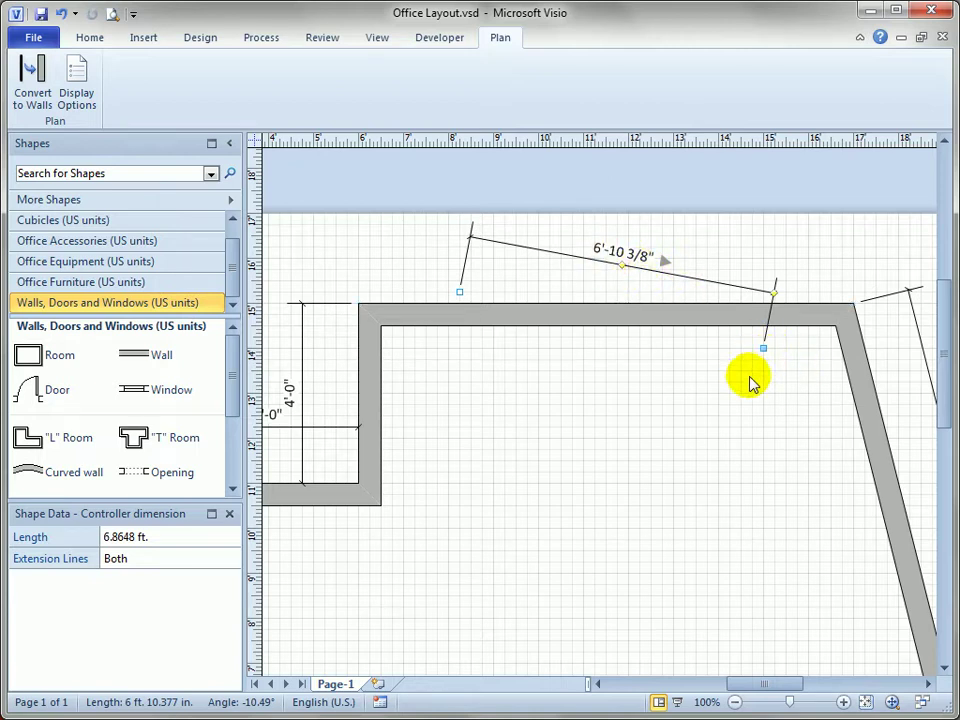
Undo all moves of the upper wall's dimension
key("ctrl+z")
key("ctrl+z")
key("ctrl+z")
key("ctrl+z")
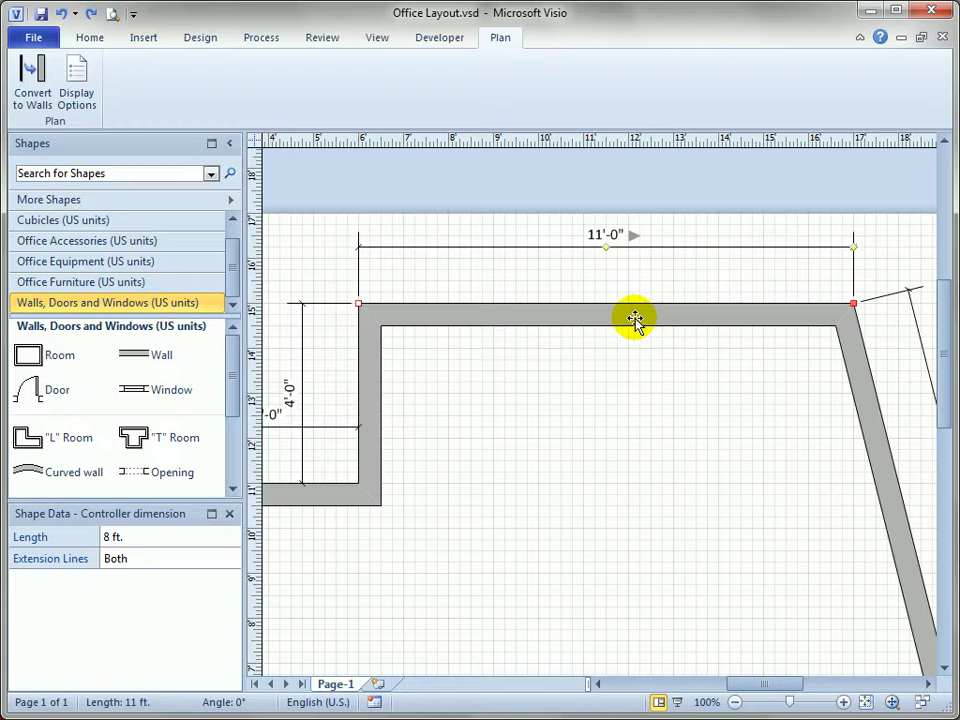
Try to move the upper exterior wall down into the room and shorten it to about 6'-8 3/4" by its endpoints
left_click_drag(579, 325, 565, 597)
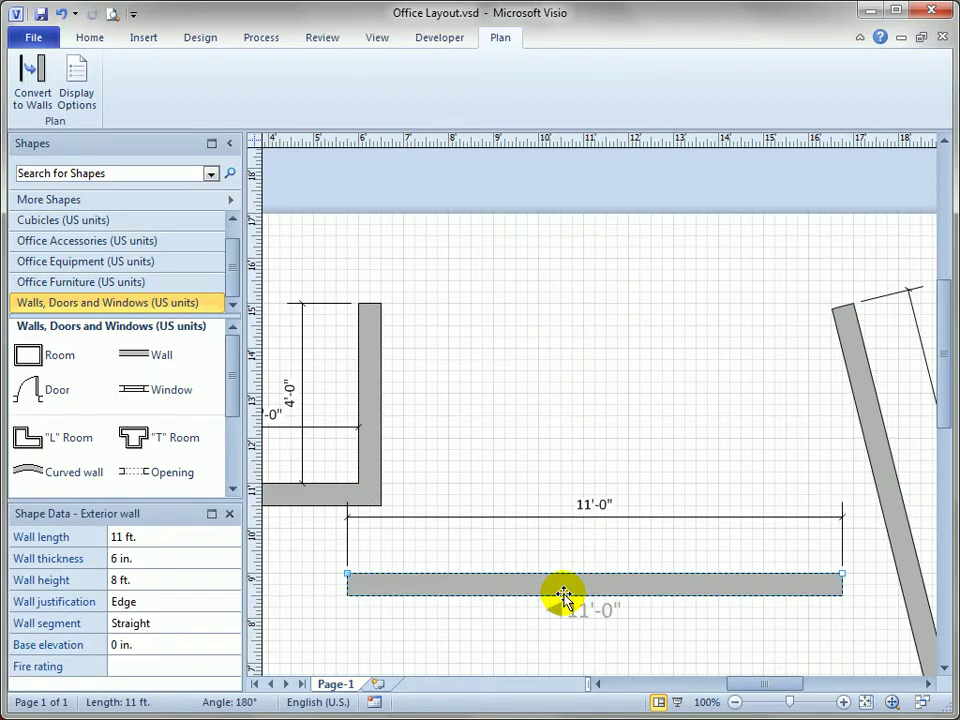
left_click_drag(841, 576, 755, 447)
left_click_drag(347, 574, 459, 461)
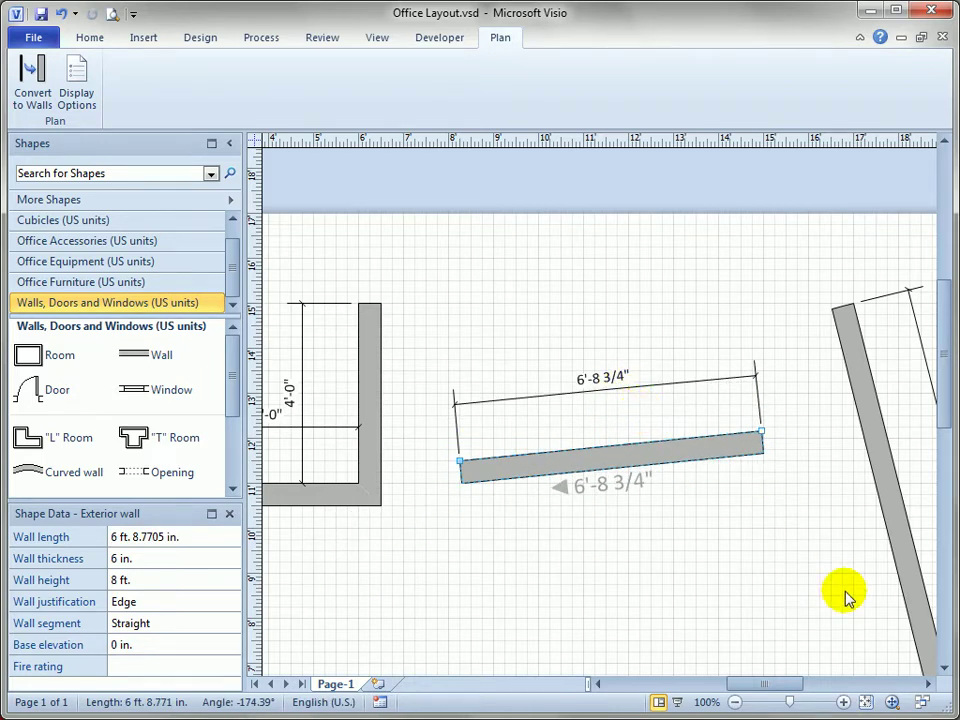
Undo the upper exterior wall's move and endpoint changes, and deselect the wall
key("ctrl+z")
key("ctrl+z")
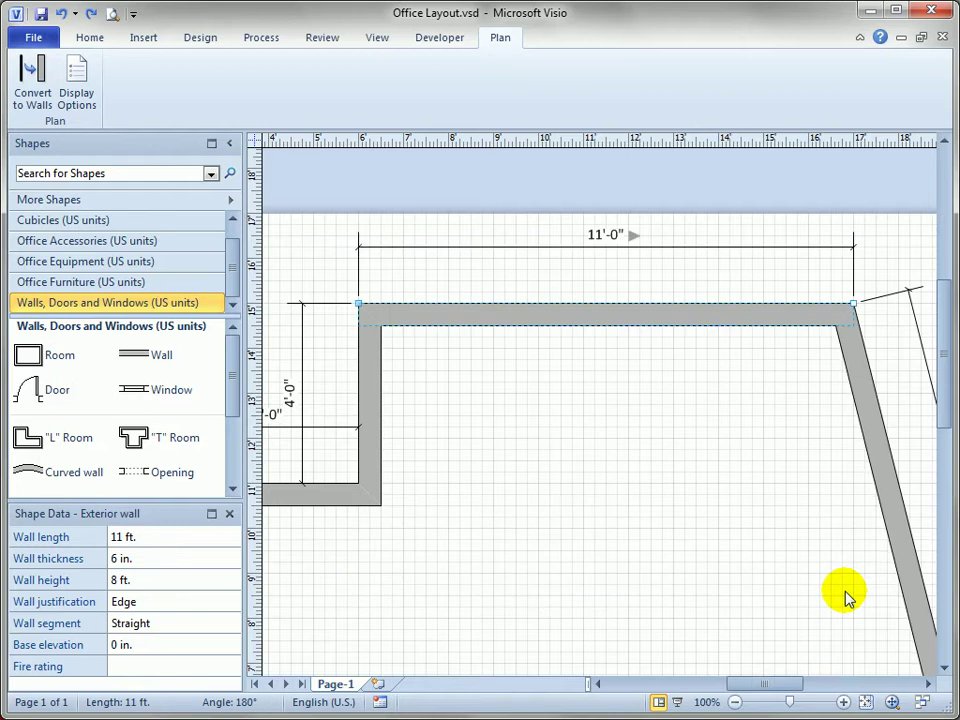
left_click(799, 463)
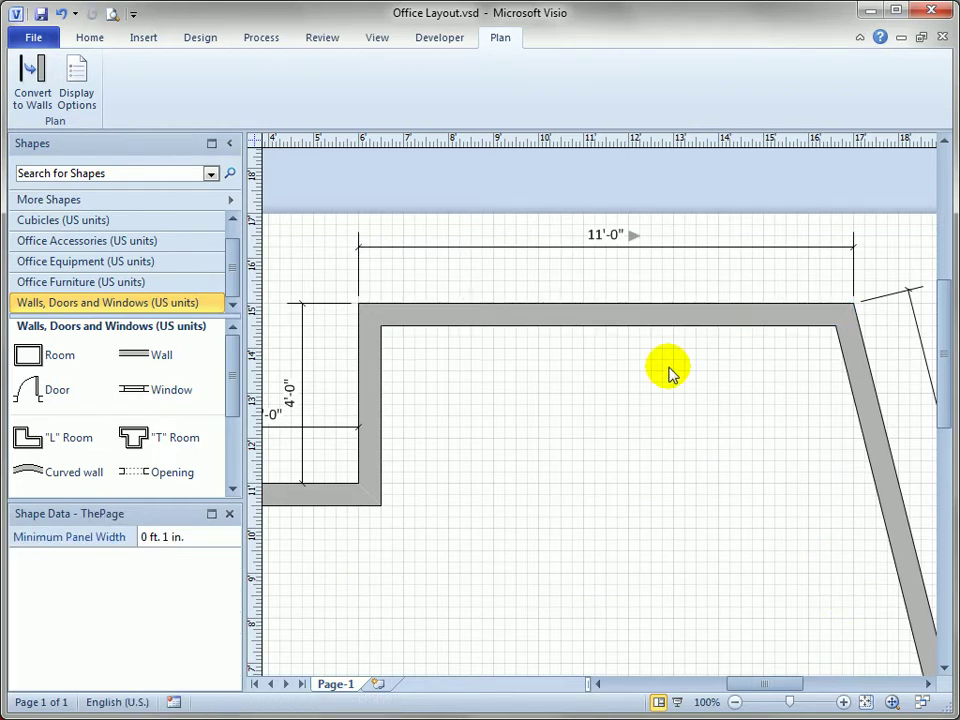
Pull the upper exterior wall's right end away from the sloping wall, shortening the upper wall to 9'-9"
left_click(631, 313)
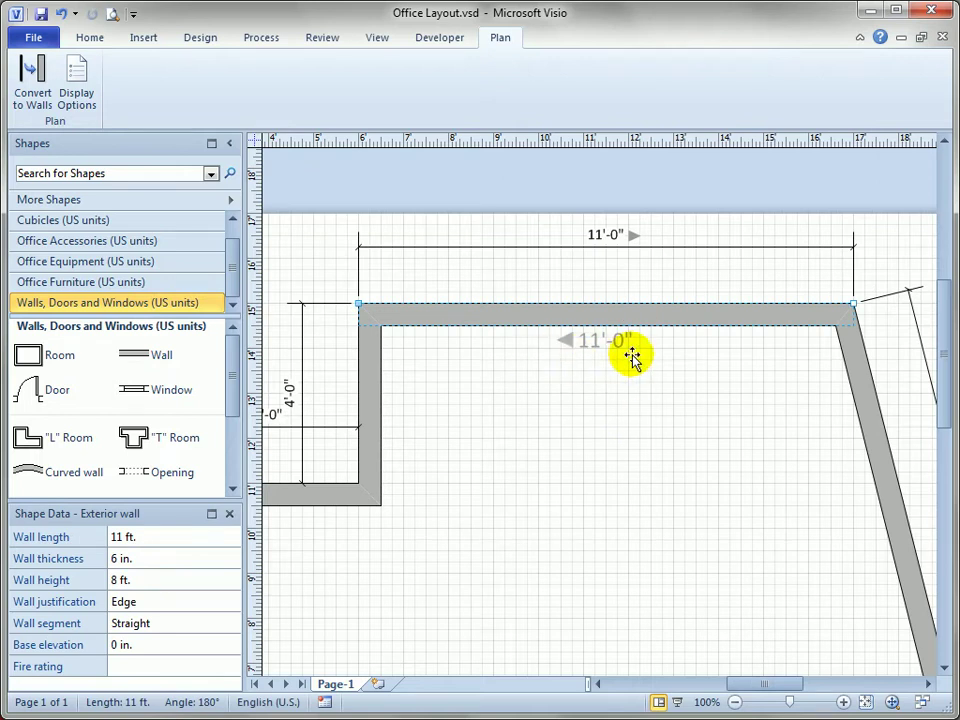
left_click(573, 385)
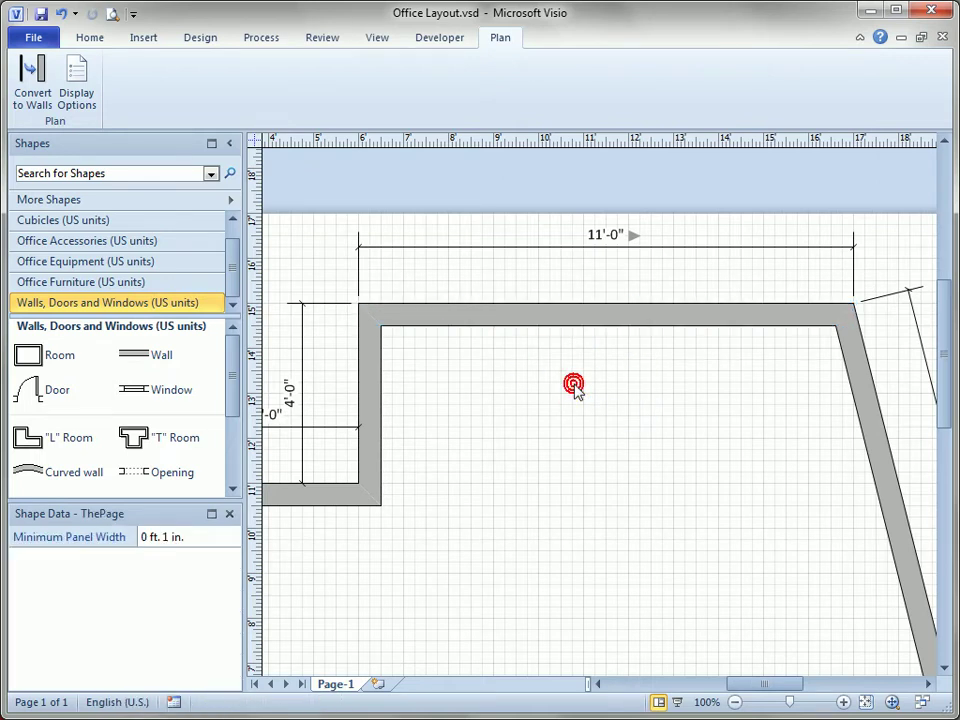
left_click(613, 317)
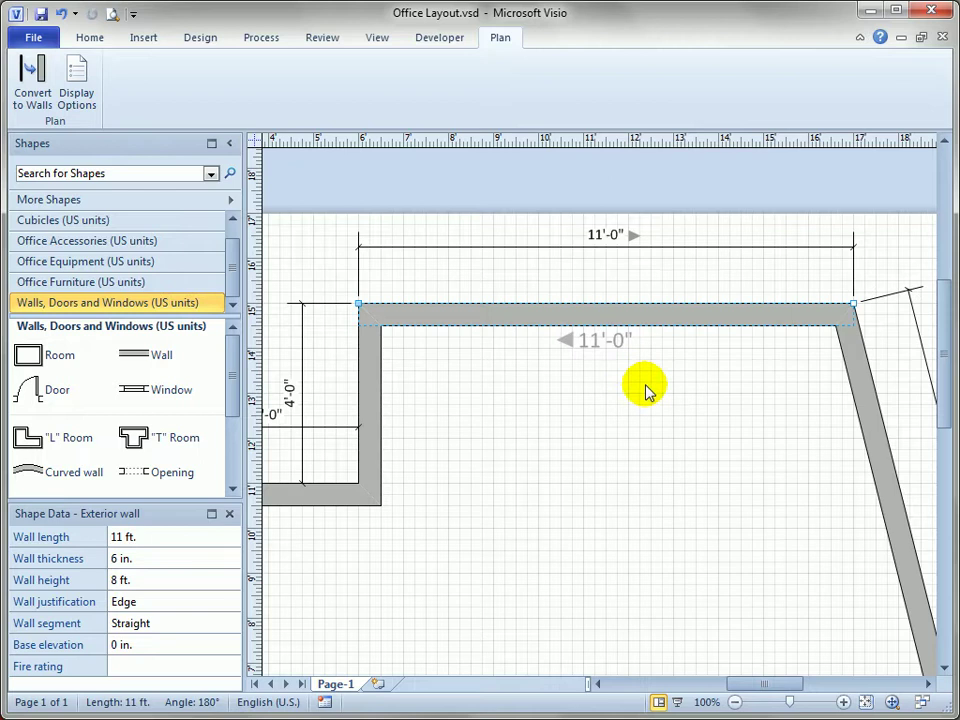
left_click(663, 385)
left_click(767, 304)
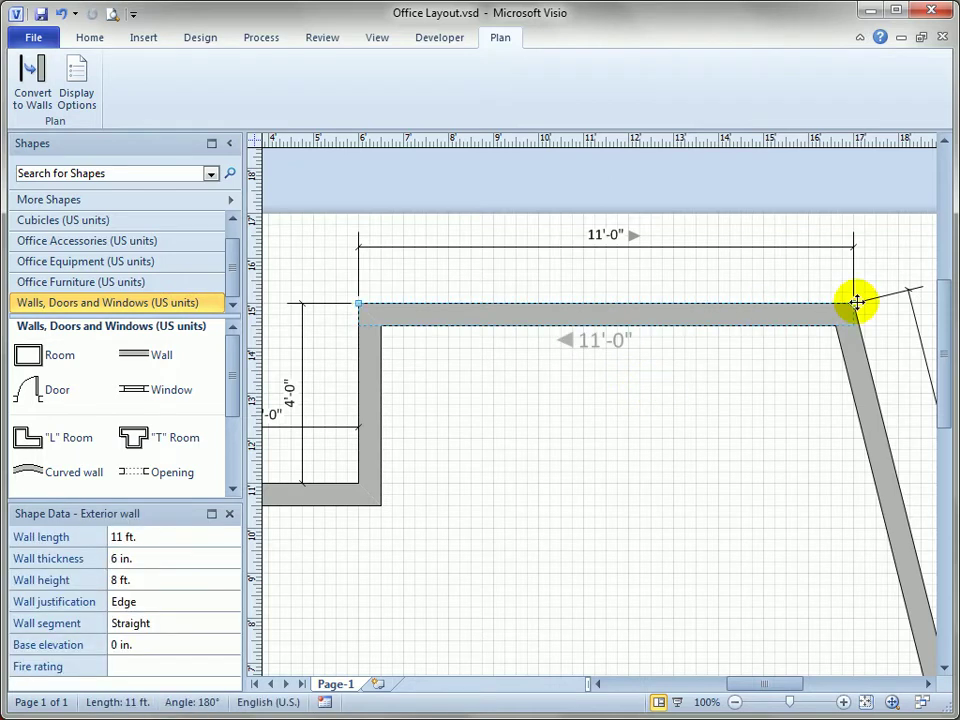
left_click_drag(856, 302, 677, 349)
scroll(812, 325, "up", 2)
left_click(679, 371)
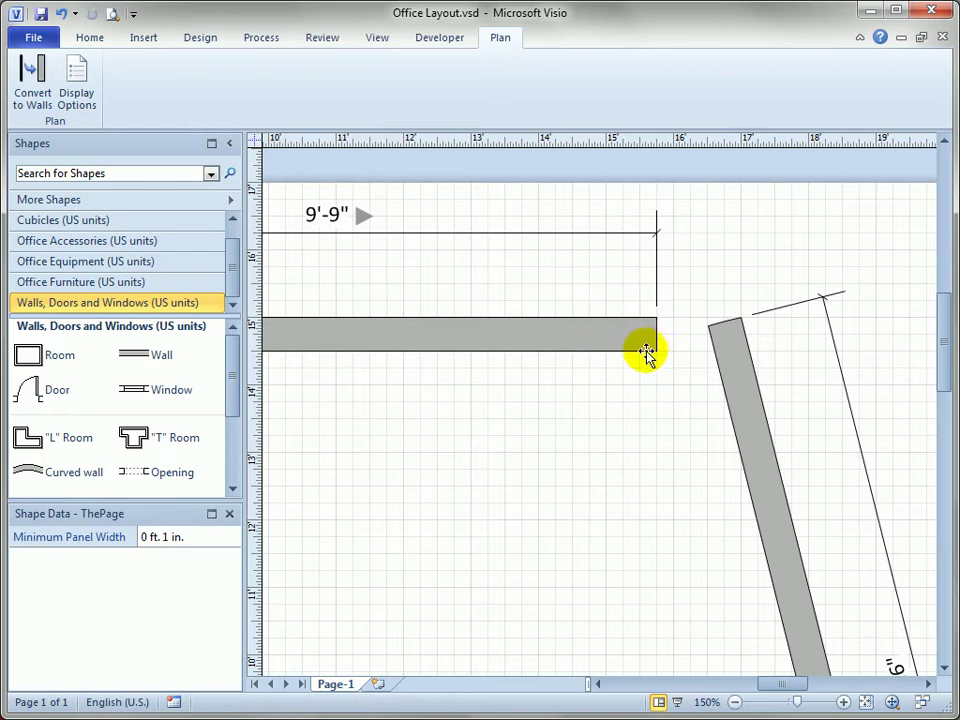
Reattach the upper wall's right end to the sloping wall's upper corner and inspect the joined corner up close
left_click_drag(647, 326, 740, 318)
left_click(671, 476)
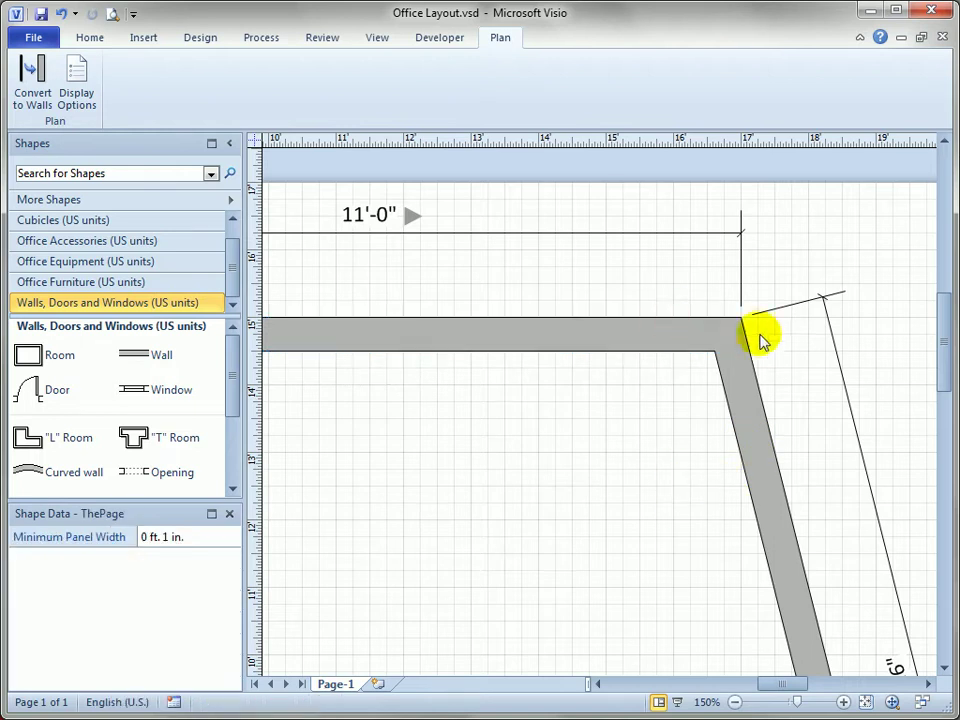
left_click_drag(649, 287, 776, 407)
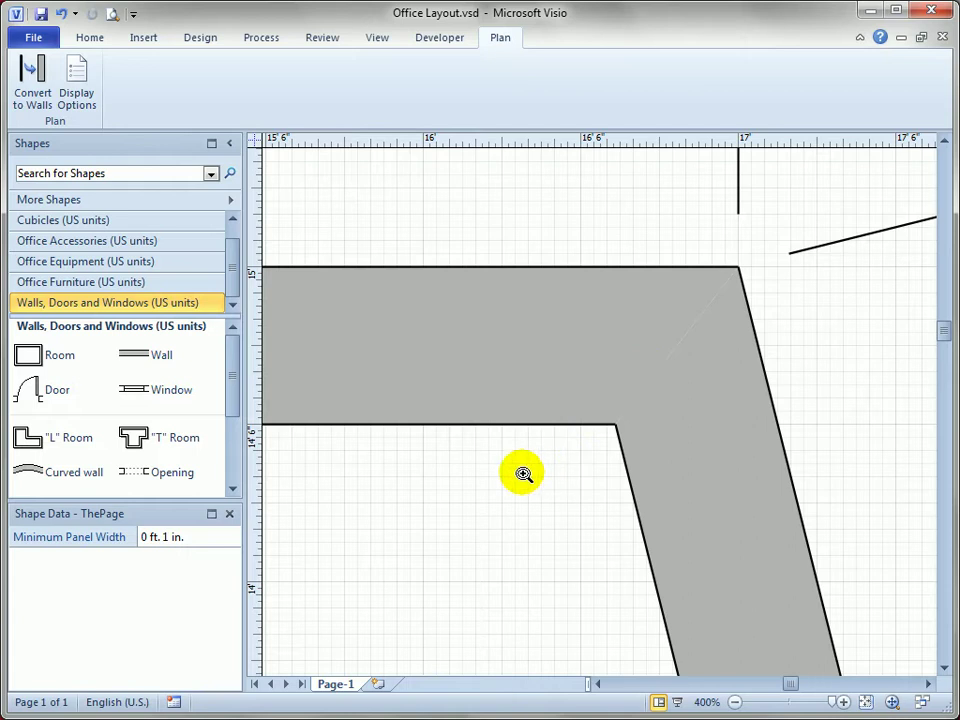
Add an 8 ft interior Wall shape horizontally inside the room and nudge it right until its end joins the sloping wall
scroll(523, 473, "down", 5)
mouse_move(519, 471)
left_mouse_down()
mouse_move(709, 369)
mouse_move(673, 347)
left_mouse_up()
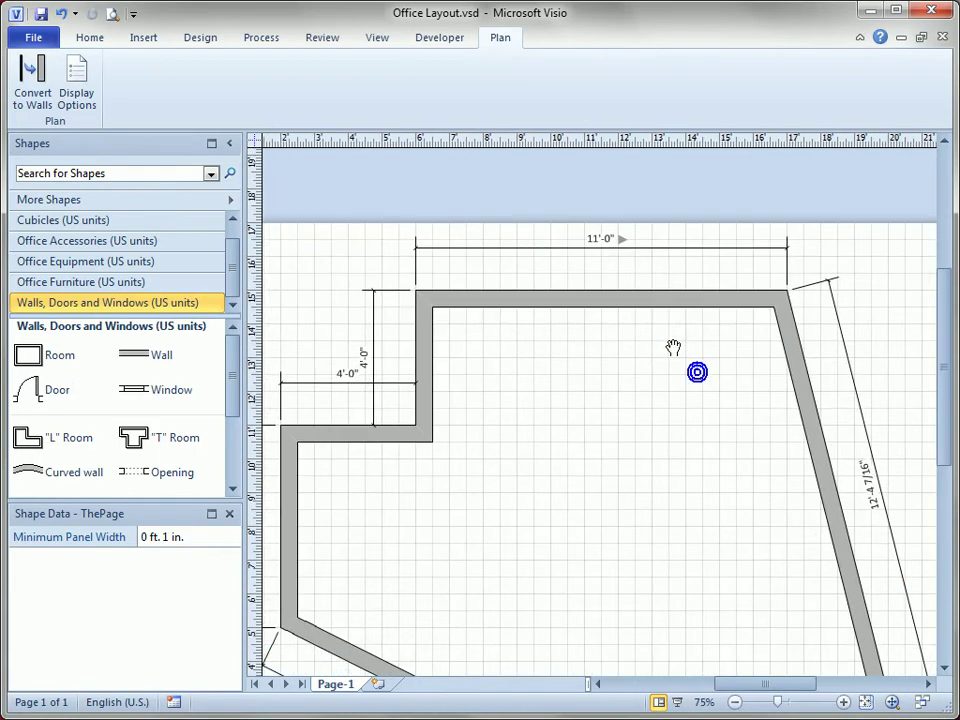
left_click_drag(134, 355, 657, 448)
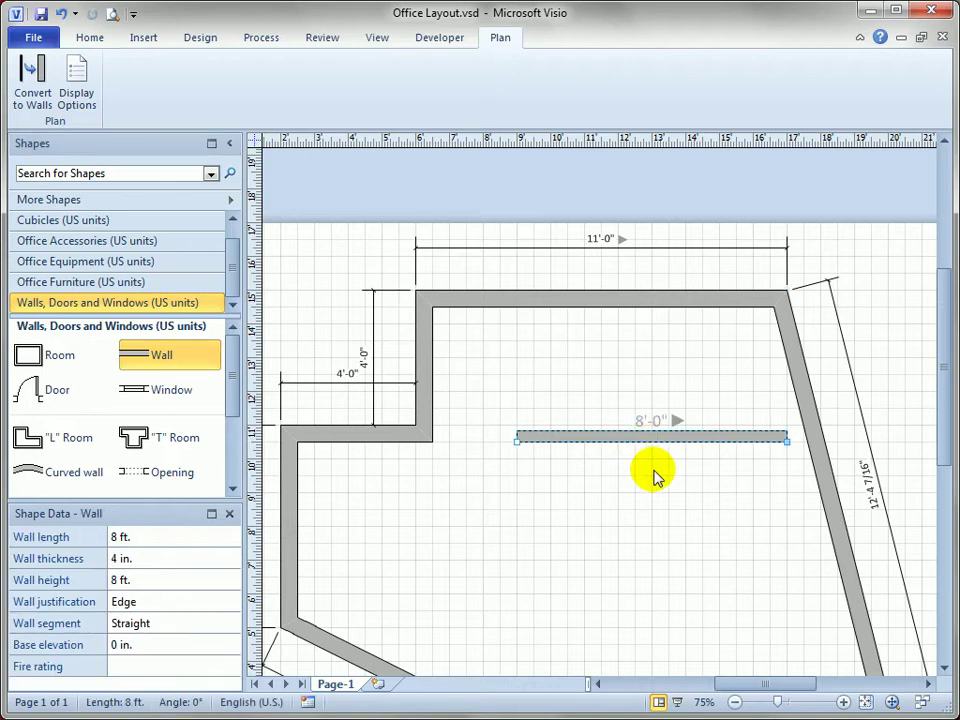
left_click(762, 460, "ctrl+shift")
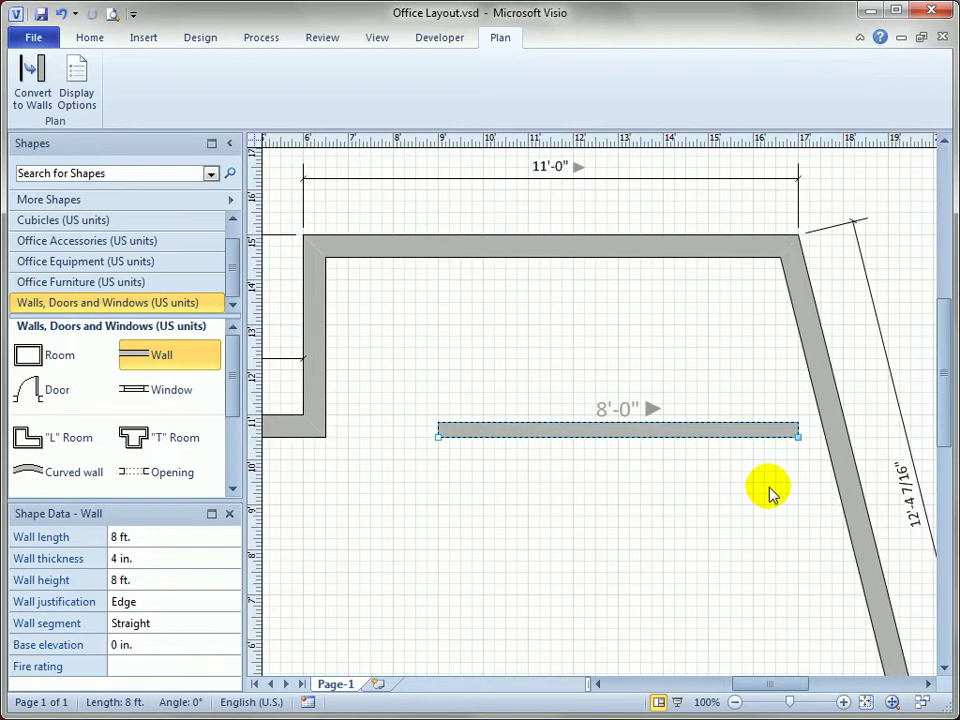
key("Right")
key("Right")
key("Right")
key("Right")
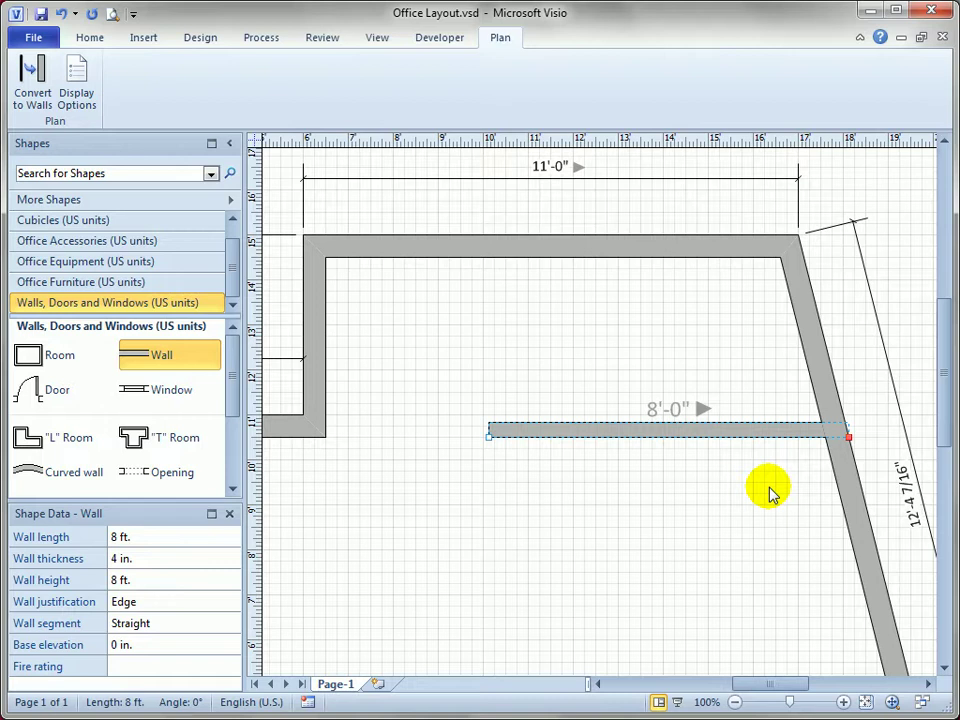
Inspect the junction between the interior wall and the sloping exterior wall, with the interior wall selected
left_click_drag(782, 386, 868, 461)
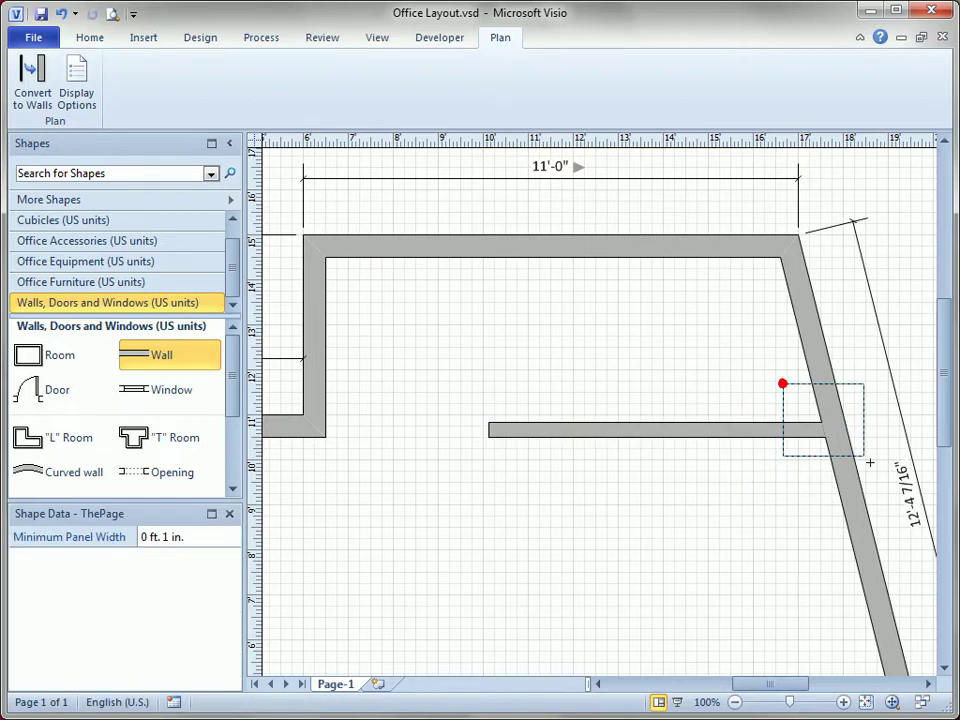
left_click_drag(750, 373, 866, 493)
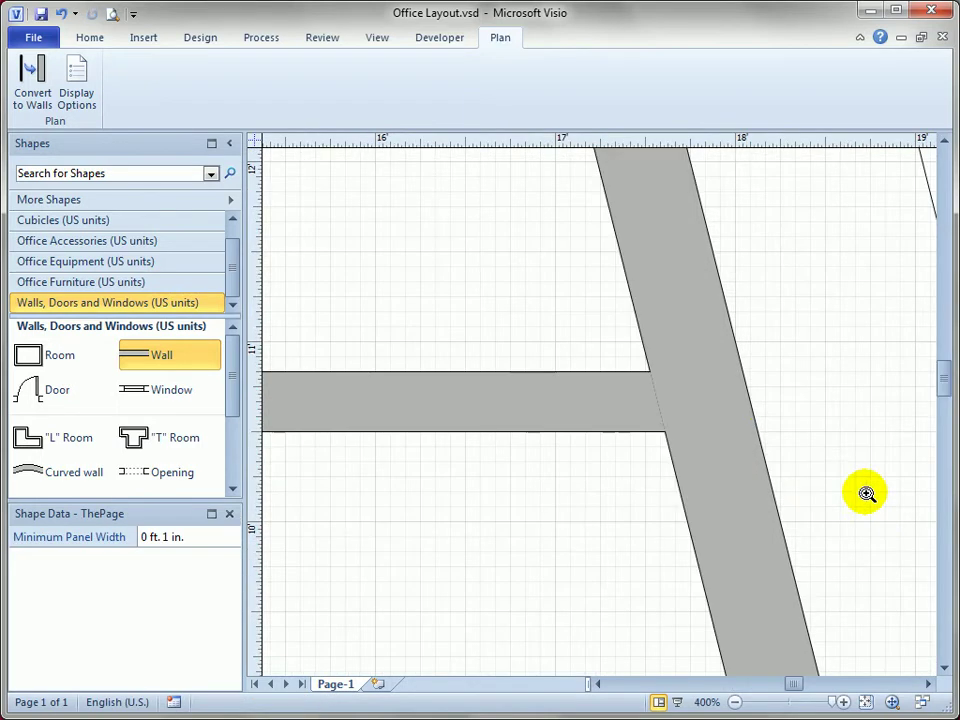
left_click(596, 434)
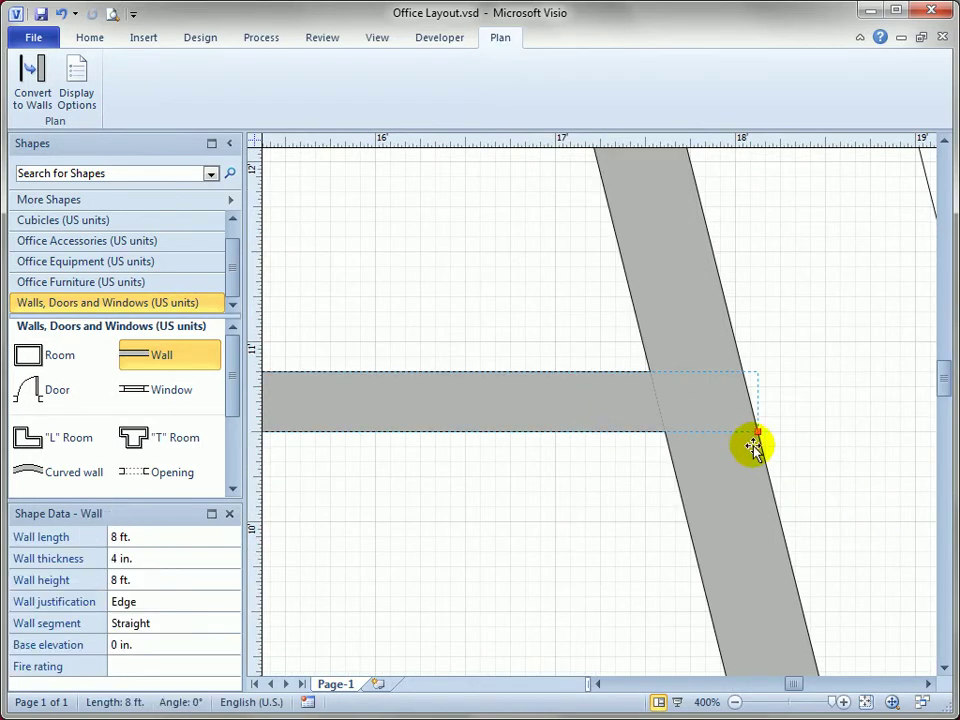
Shorten the interior wall to 6'-5 1/16" by pulling its right end off the sloping wall, and slide the wall back to rejoin it
left_click_drag(757, 432, 591, 431)
left_click(580, 493)
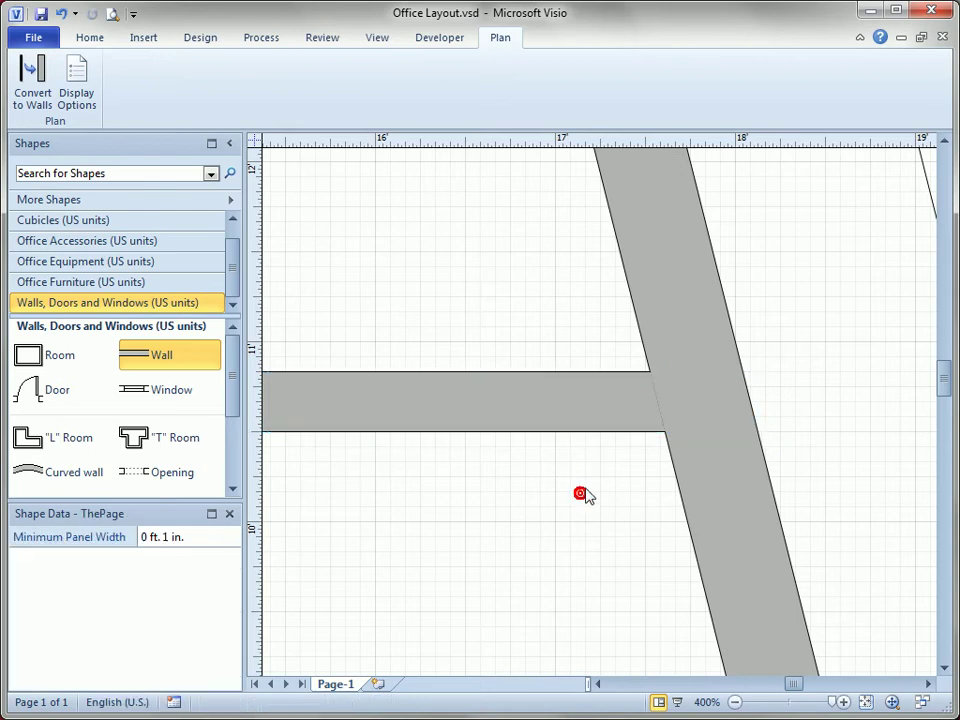
left_click(611, 413)
left_click_drag(759, 431, 474, 436)
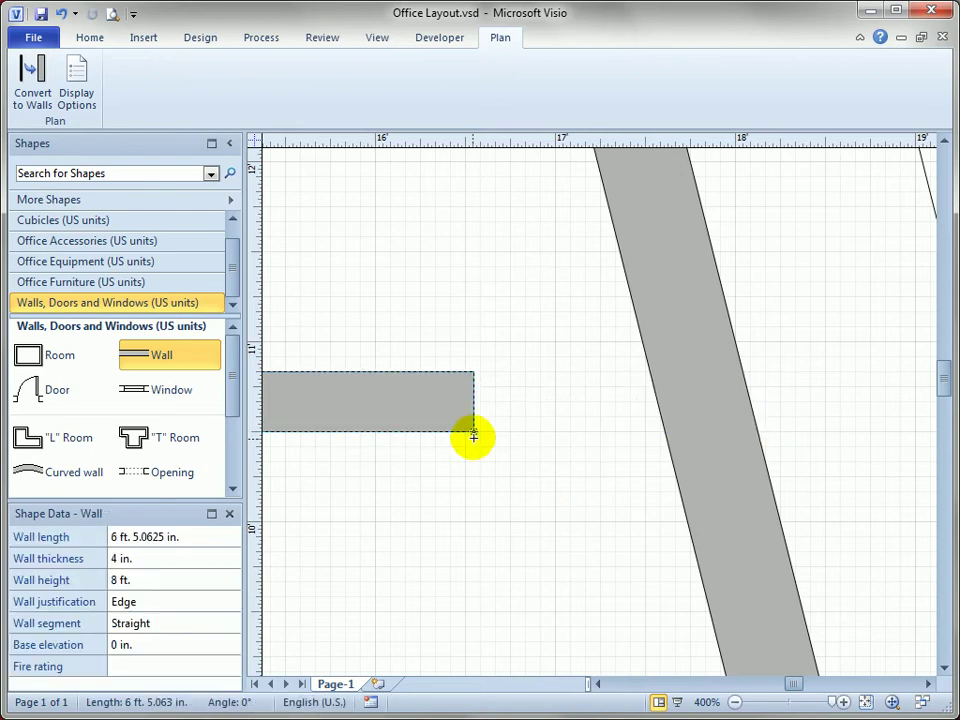
left_click(458, 490)
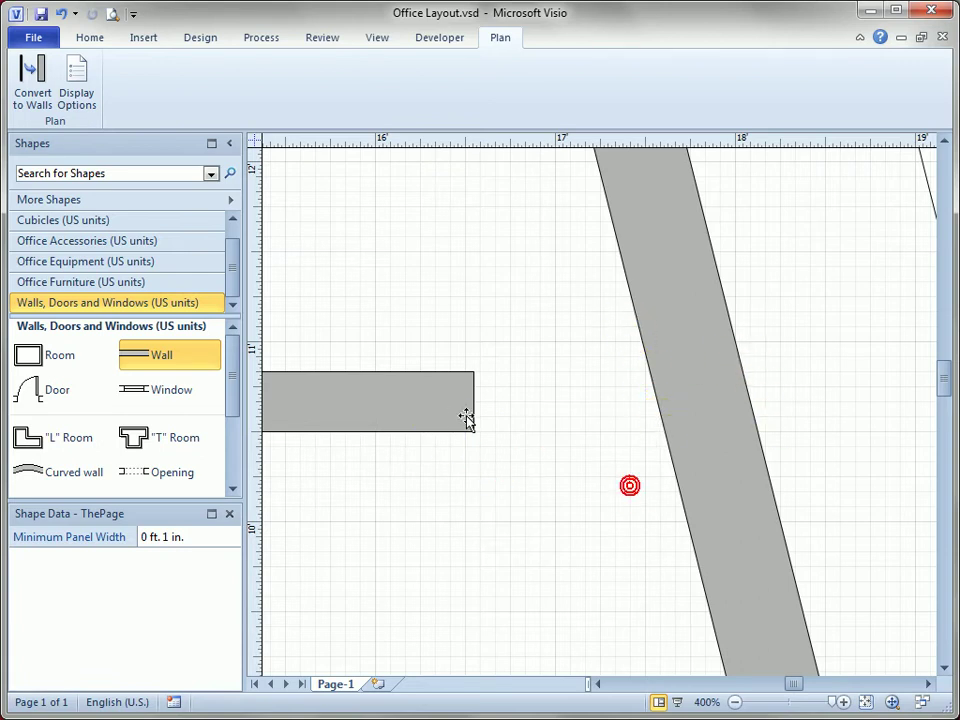
left_click_drag(466, 418, 613, 420)
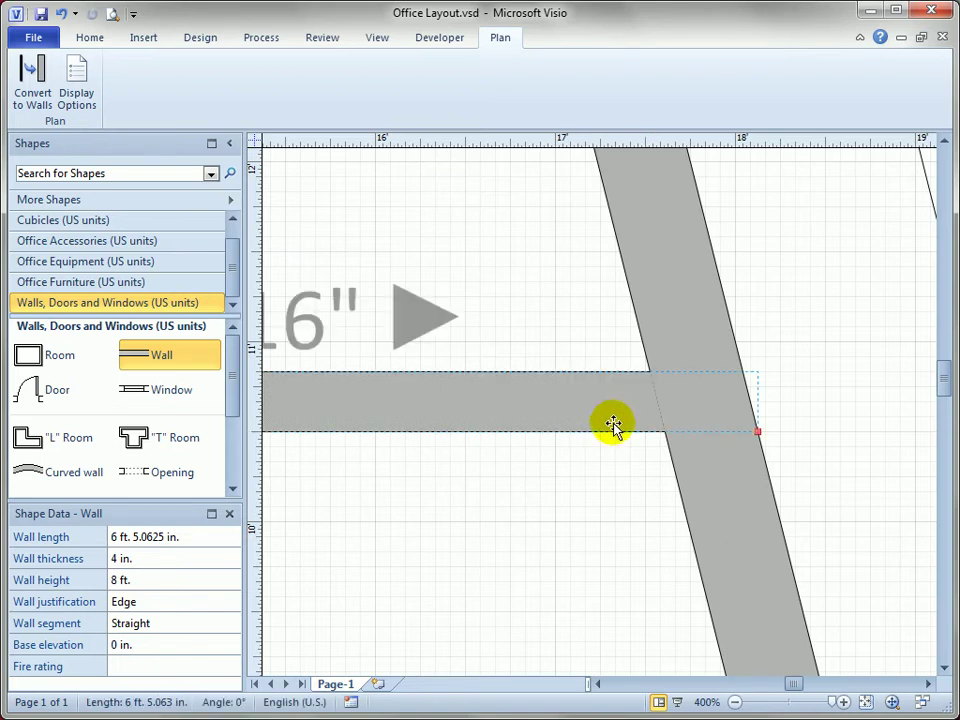
left_click(621, 492)
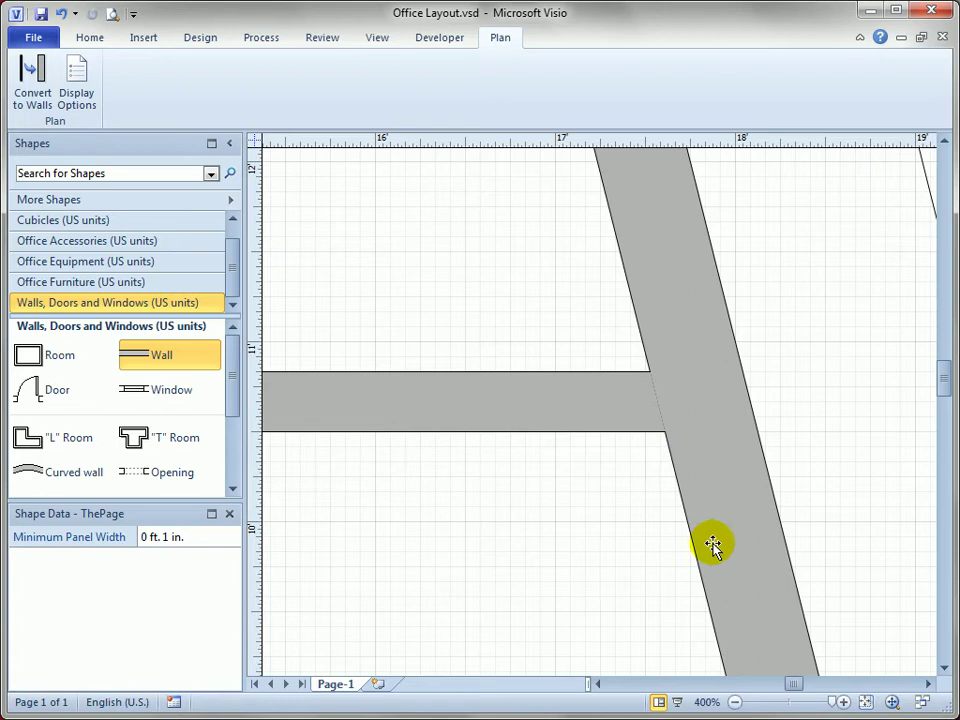
Set the interior wall's thickness to 12 in
right_click(591, 464, "ctrl+shift")
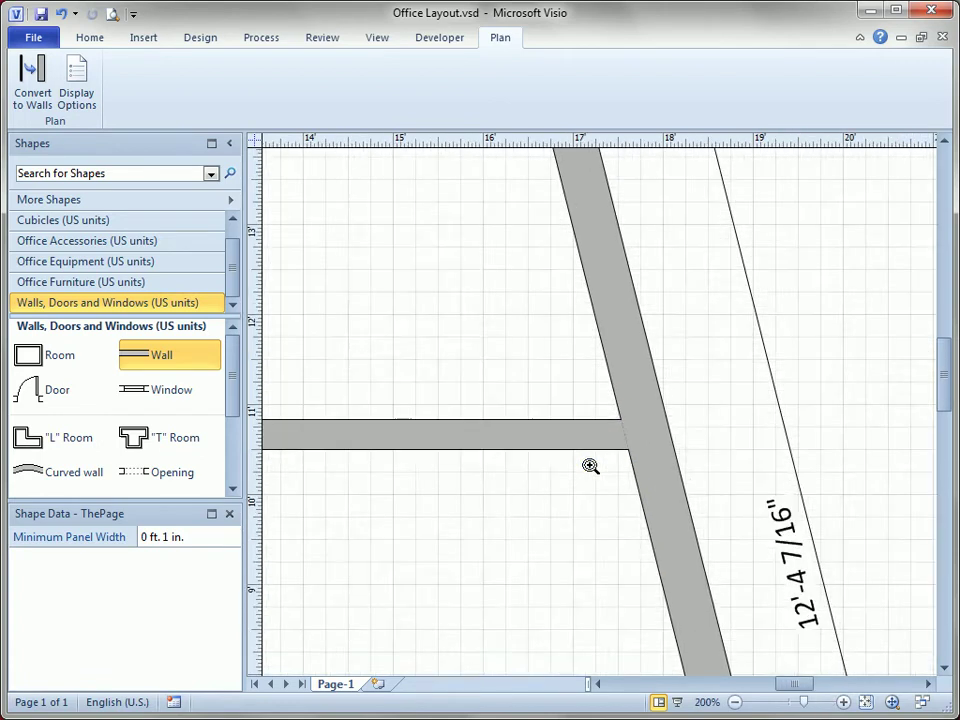
right_click(591, 464, "ctrl+shift")
right_click(804, 349, "ctrl+shift")
right_click(778, 364, "ctrl+shift")
right_click(672, 407, "ctrl+shift")
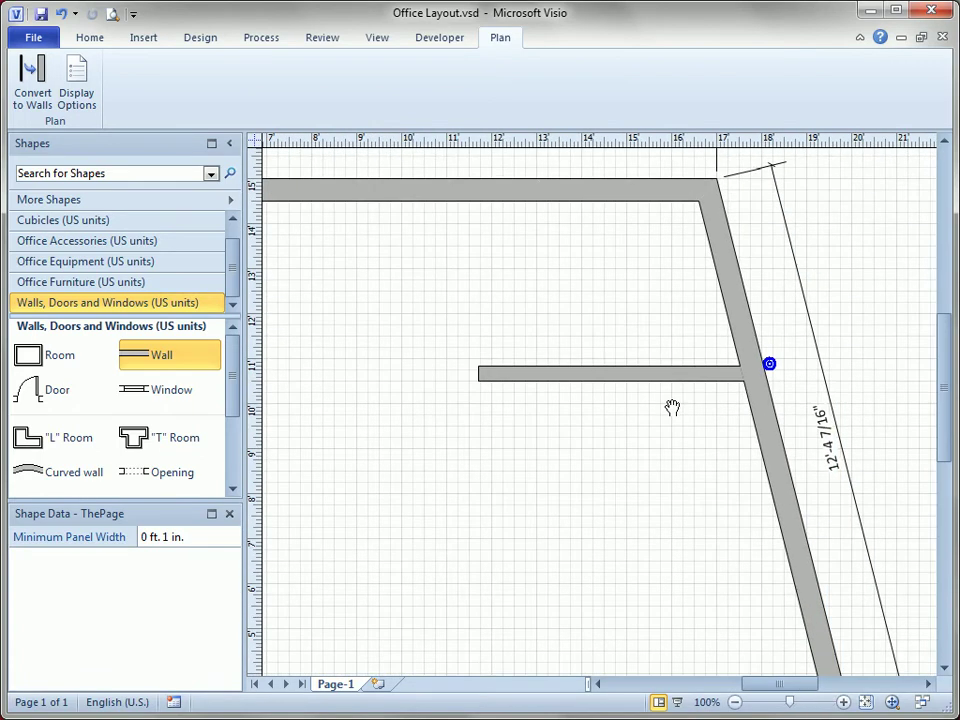
left_click_drag(672, 407, 735, 365)
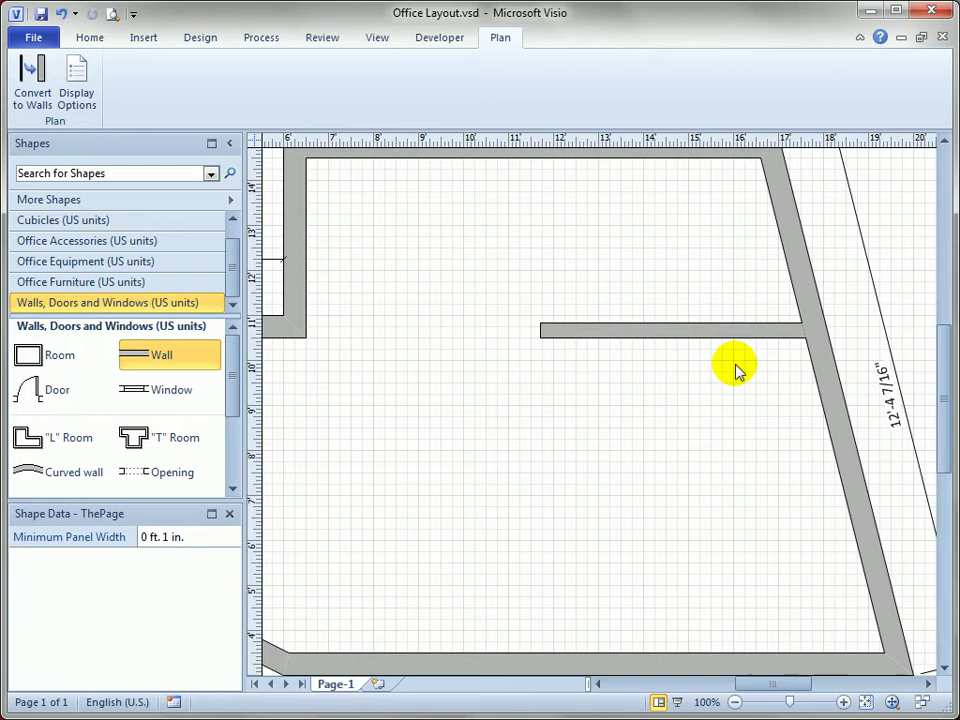
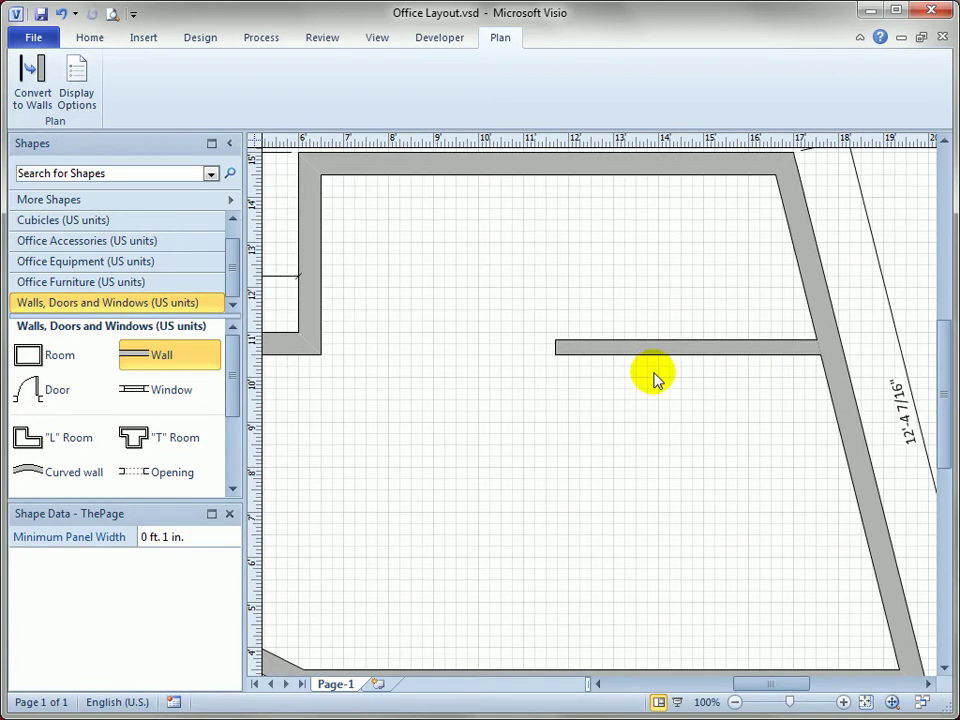
left_click(633, 354)
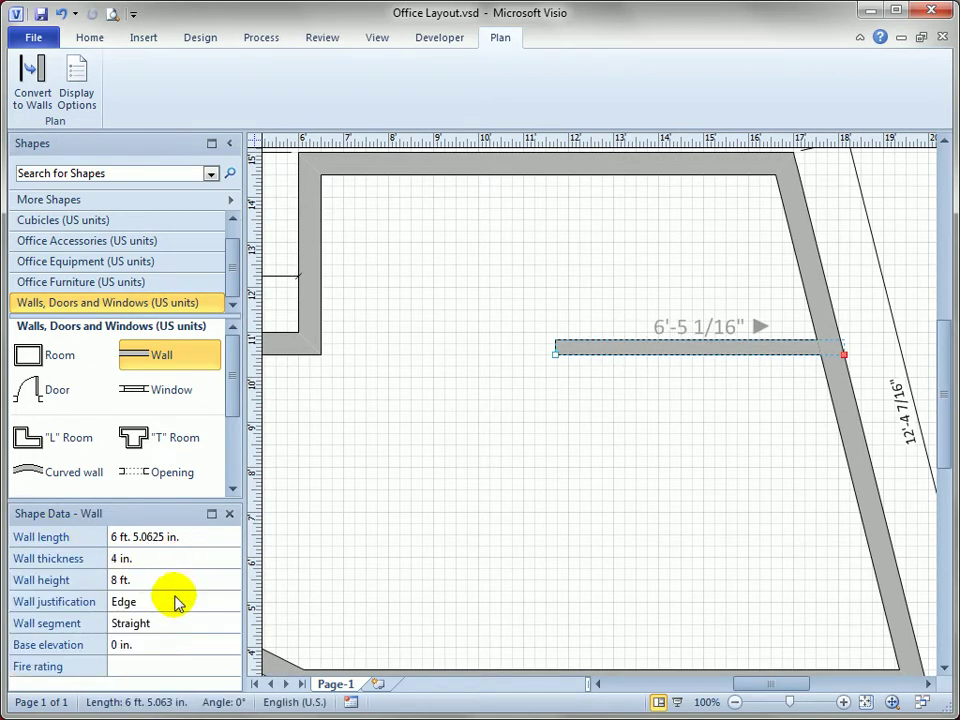
left_click(162, 557)
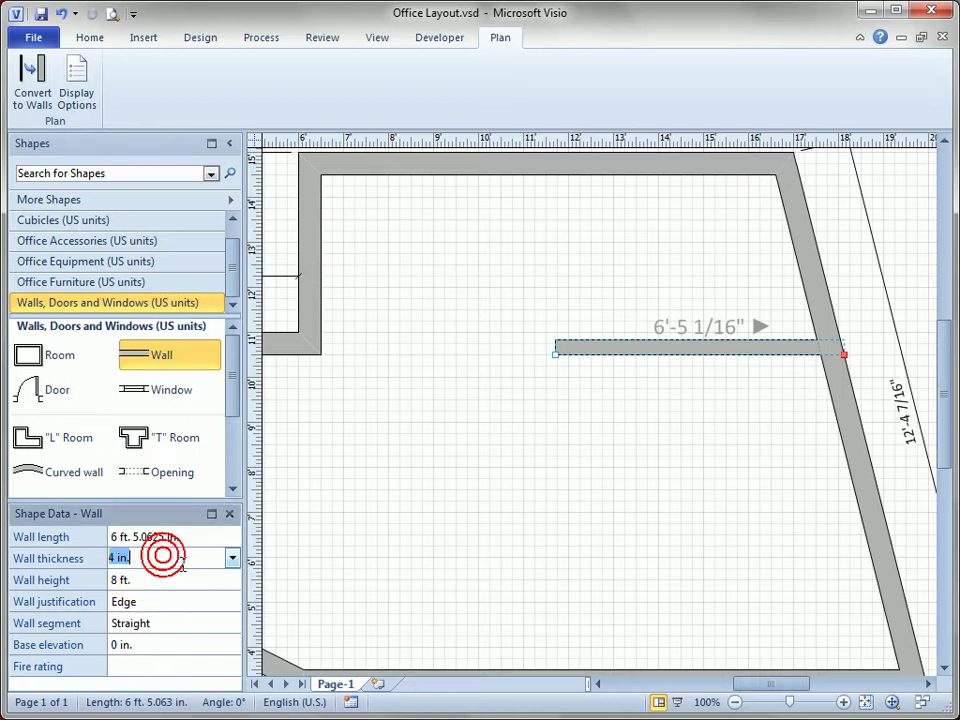
left_click(236, 559)
left_click(167, 589)
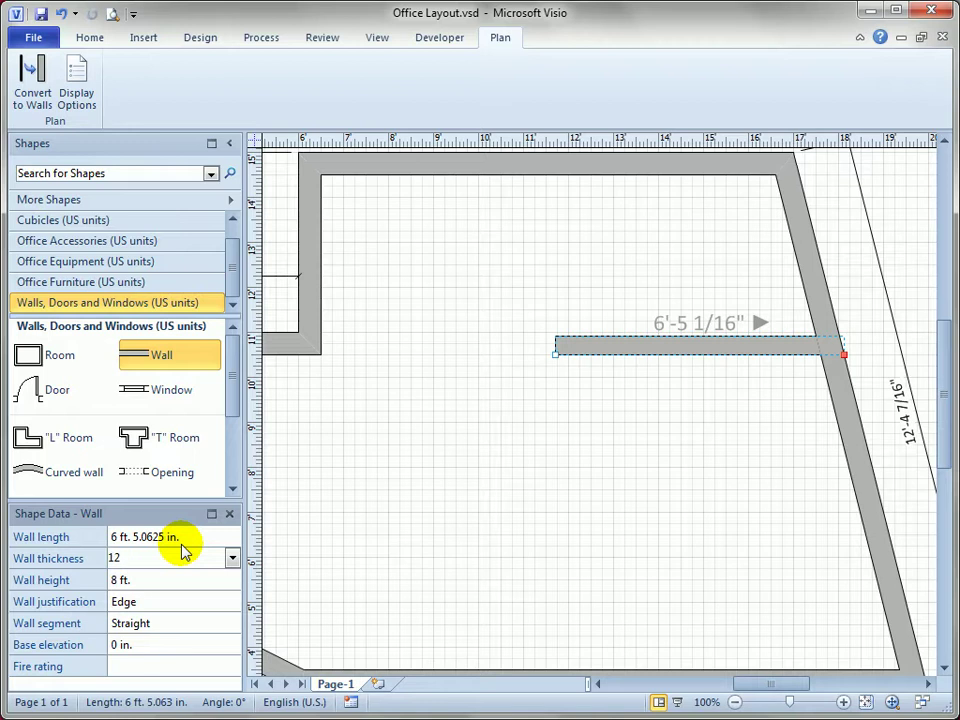
type("12in")
key("Return")
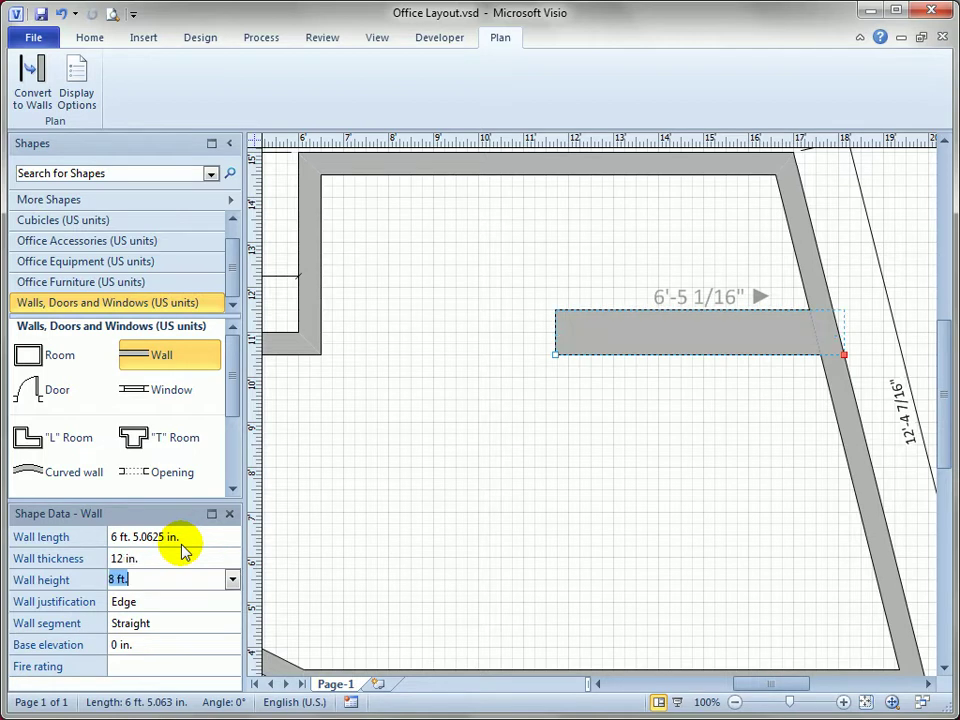
left_click(548, 379)
left_click(286, 508)
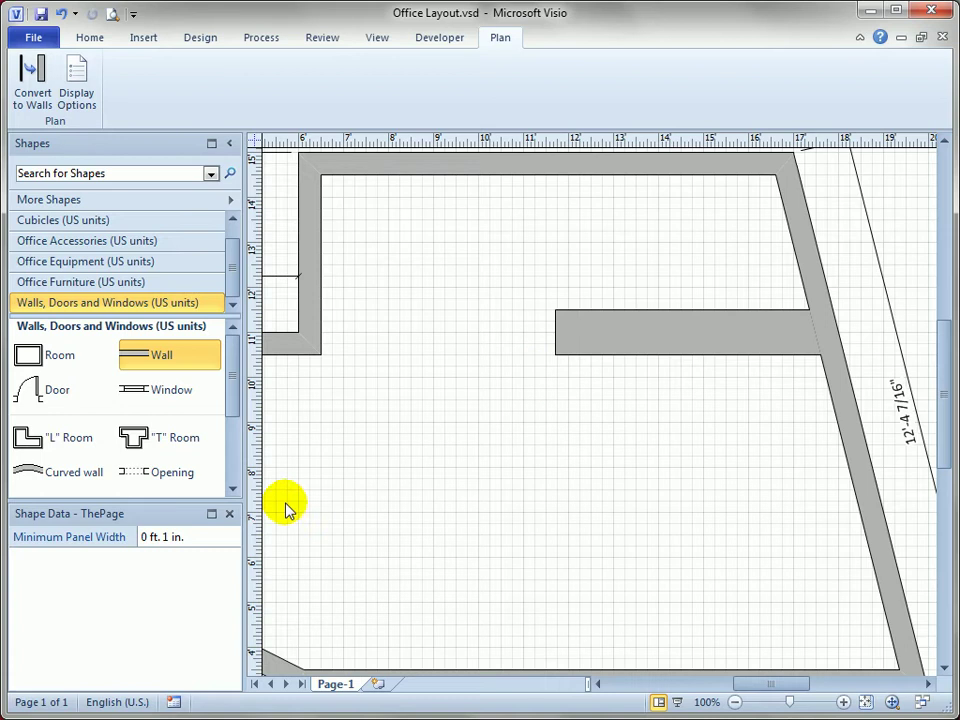
Review the interior wall's shape data, including its height value
left_click(628, 338)
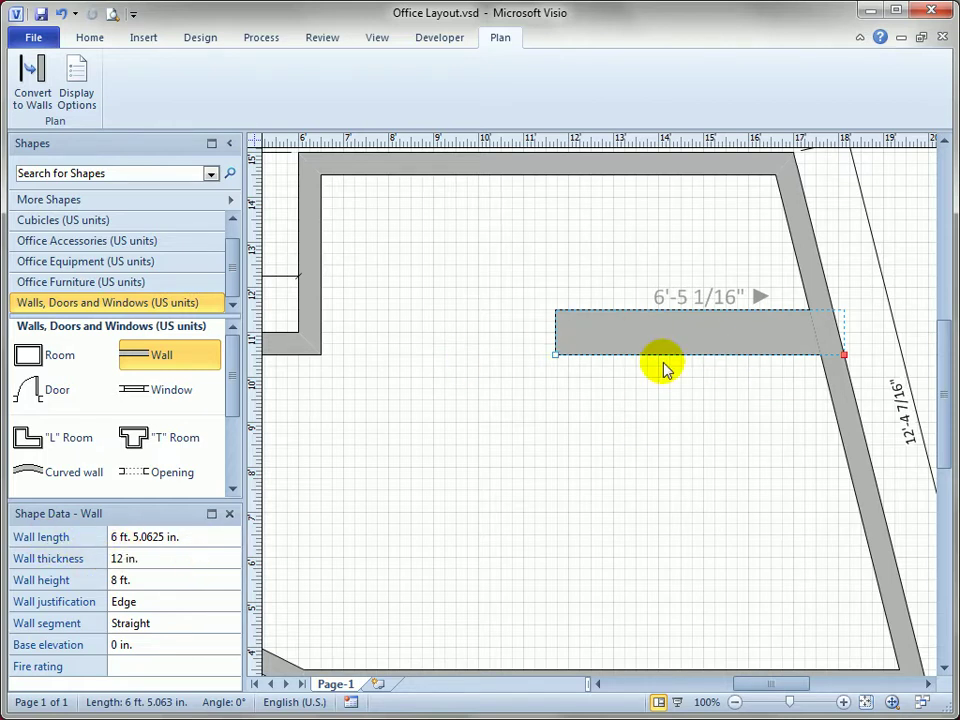
left_click(156, 579)
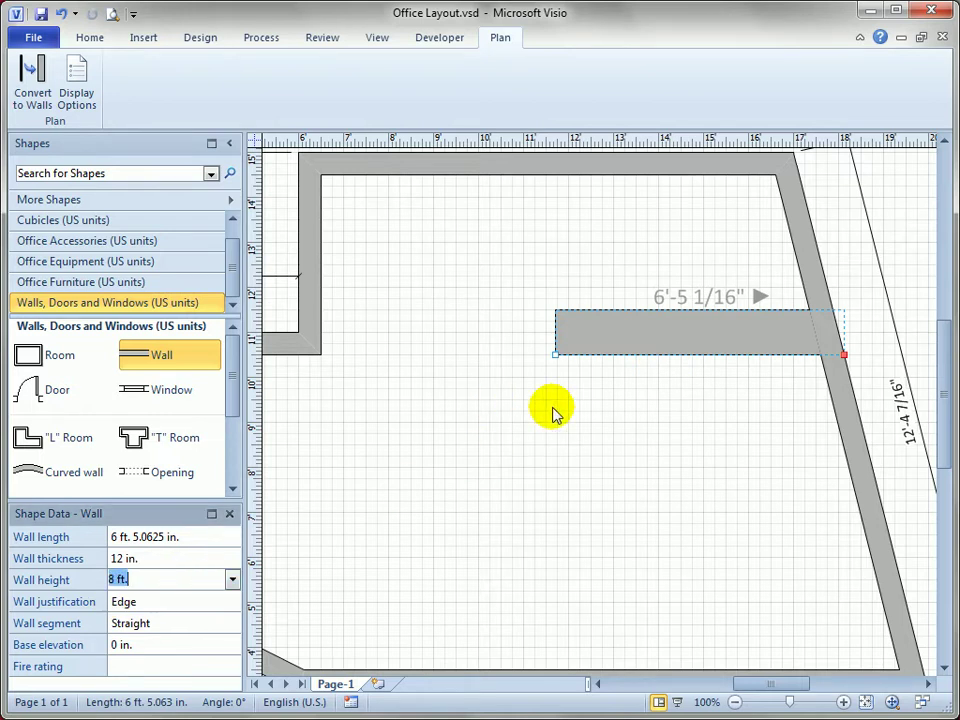
left_click(452, 462)
Browse the Walls, Doors and Windows shapes for doors, windows and other building elements
mouse_move(351, 465)
left_mouse_down()
mouse_move(422, 429)
mouse_move(465, 432)
left_mouse_up()
mouse_move(238, 375)
left_mouse_down()
mouse_move(230, 432)
mouse_move(229, 381)
left_mouse_up()
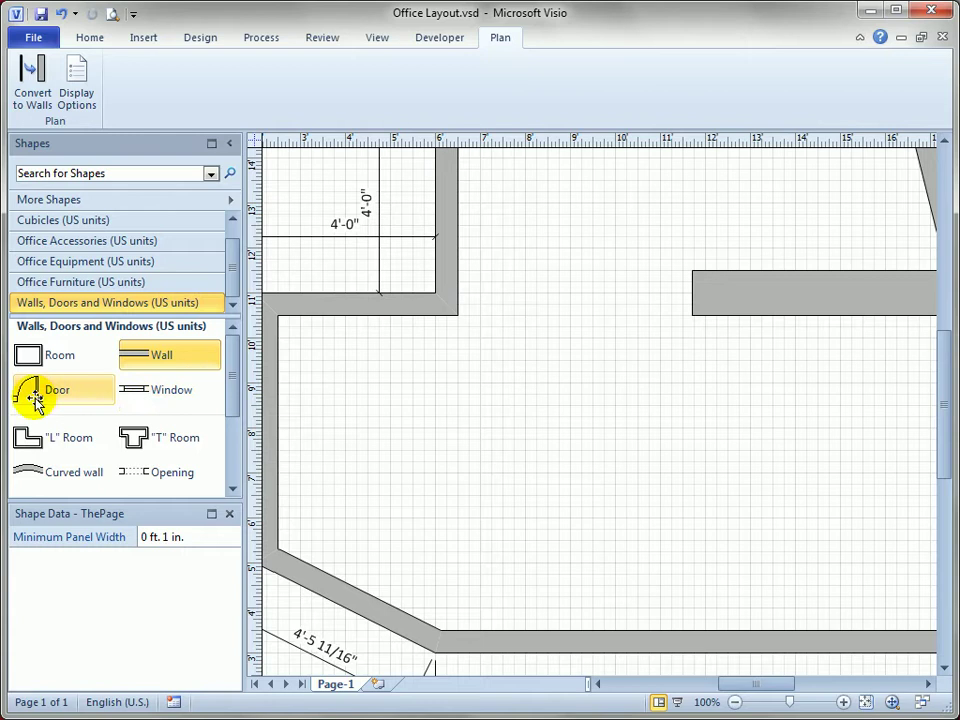
left_click_drag(352, 419, 455, 403)
left_click_drag(231, 381, 233, 465)
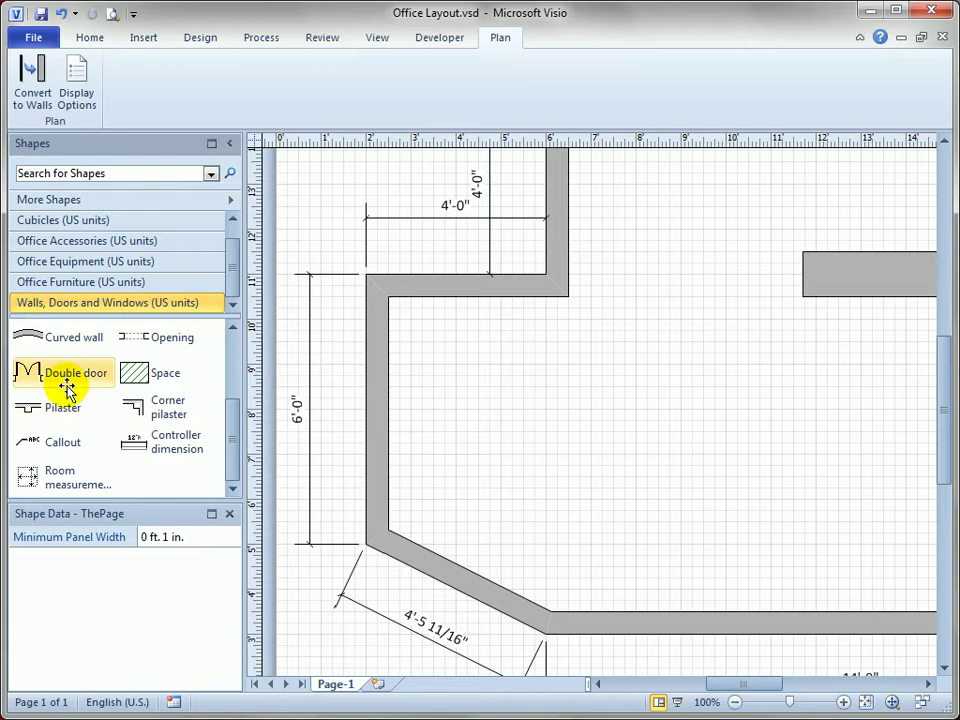
left_click_drag(229, 456, 234, 395)
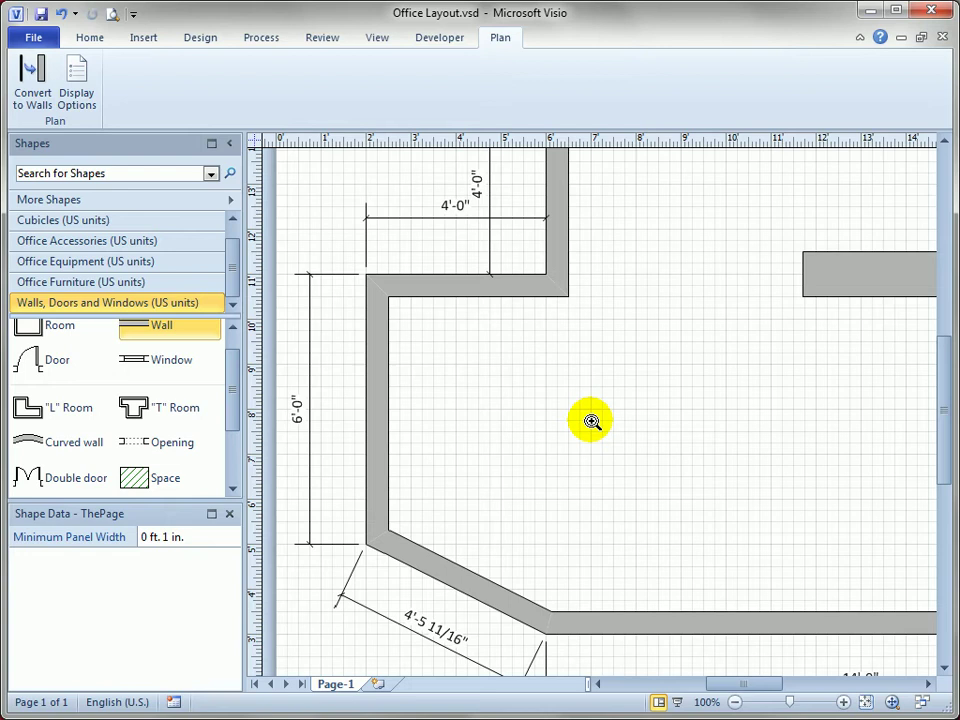
Add a Window shape inside the room and move it into the 6'-0" exterior wall on the left, near the wall's middle
left_click_drag(580, 389, 620, 421)
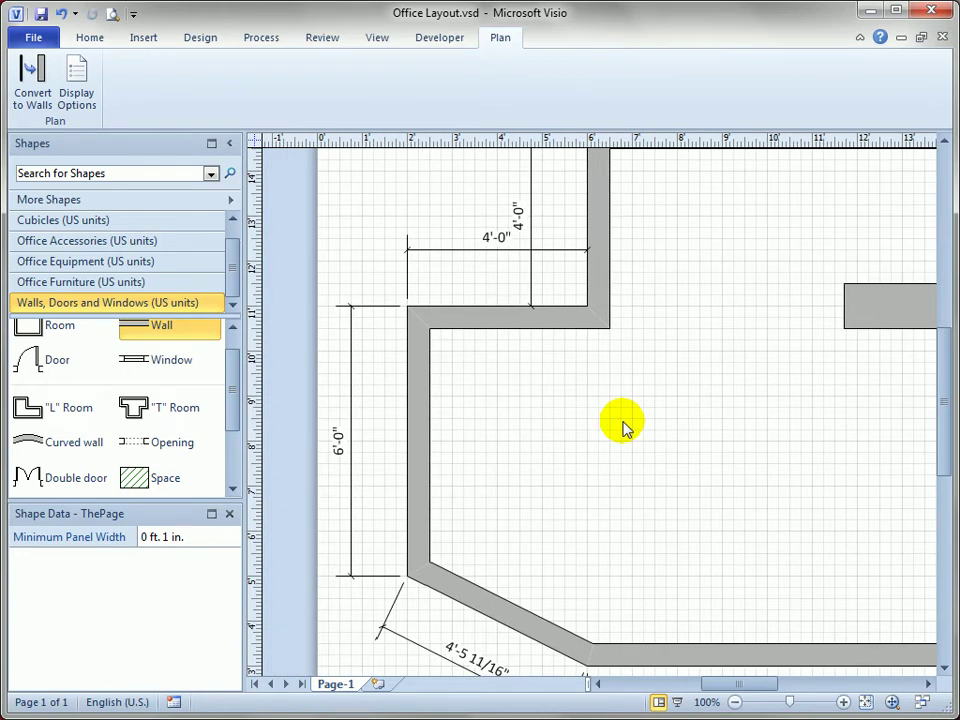
left_click_drag(225, 392, 243, 372)
left_click_drag(152, 398, 632, 418)
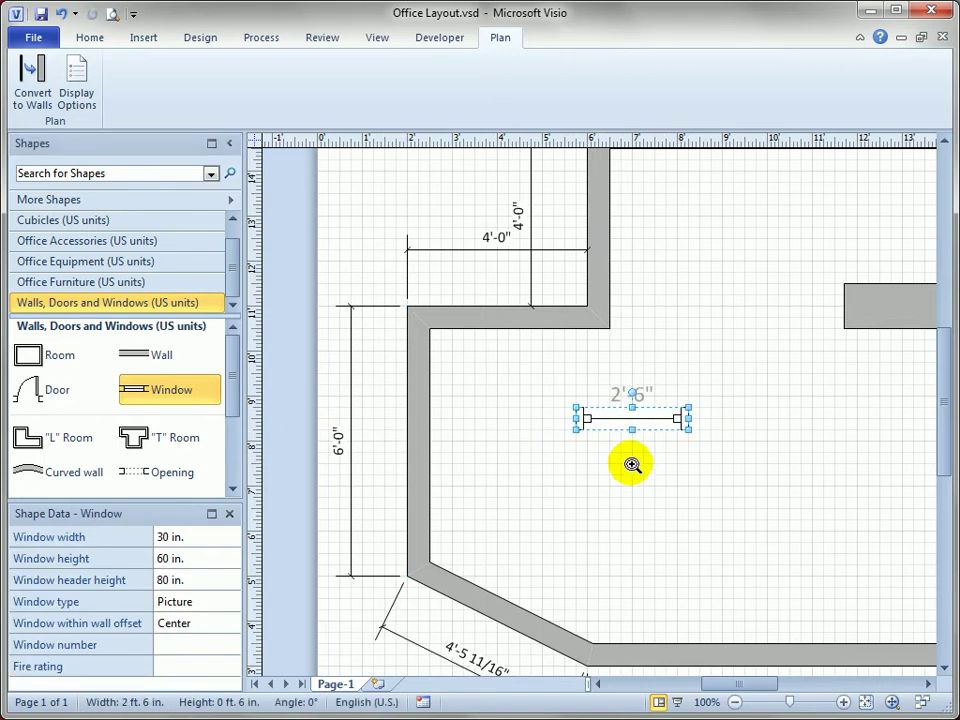
left_click(621, 423, "ctrl+shift")
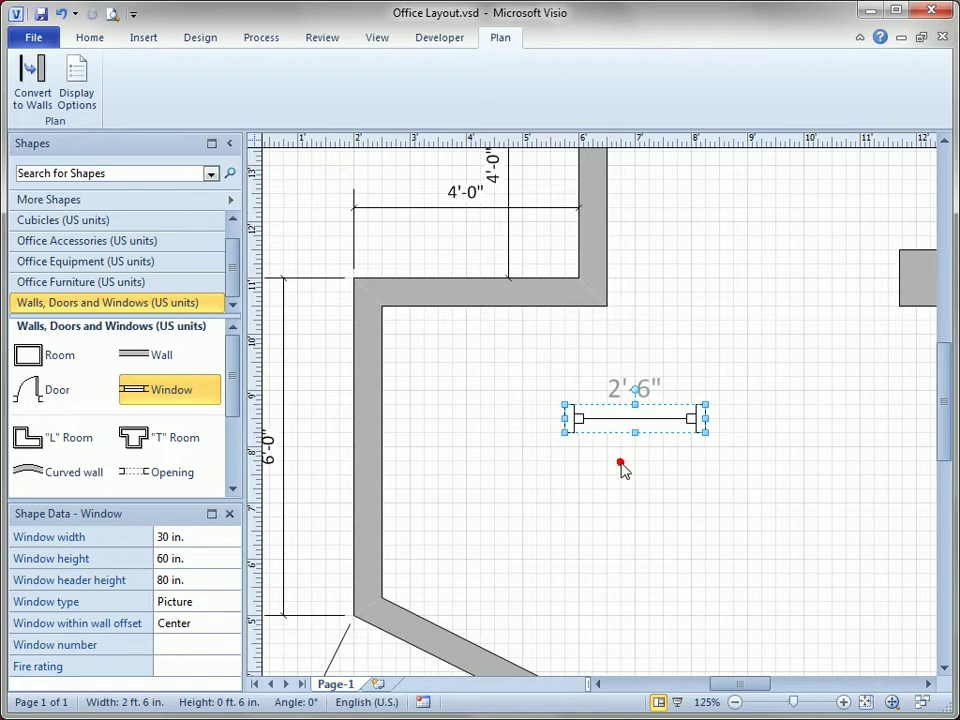
left_click(619, 459)
left_click_drag(654, 418, 389, 430)
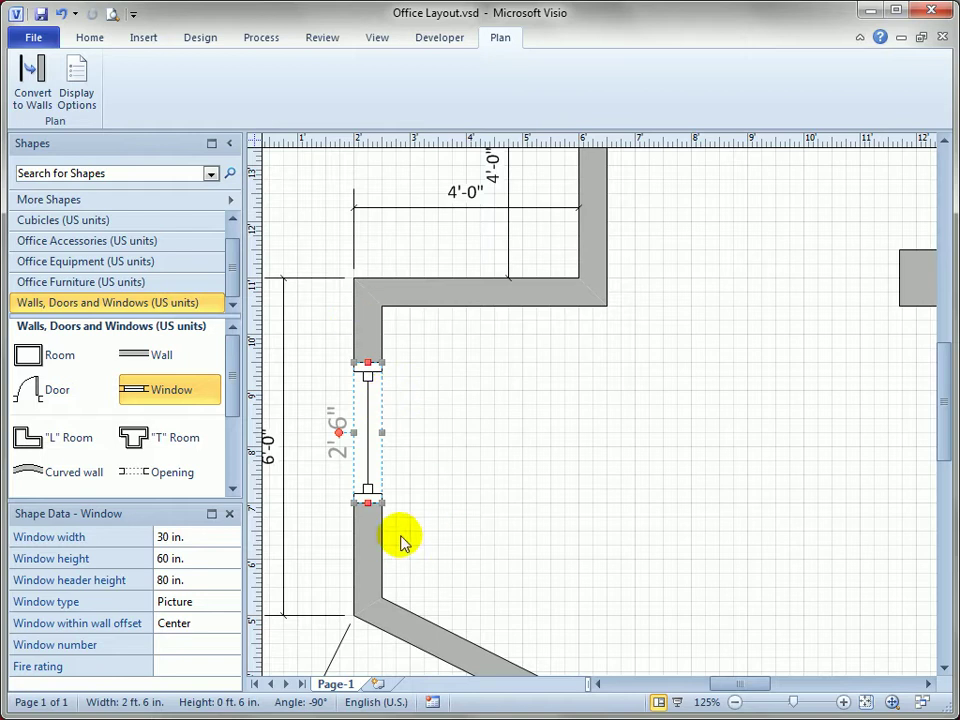
left_click(499, 401)
Try moving the 6'-0" exterior wall containing the window into the room, and undo the move
left_click(356, 329)
left_click_drag(363, 330, 765, 317)
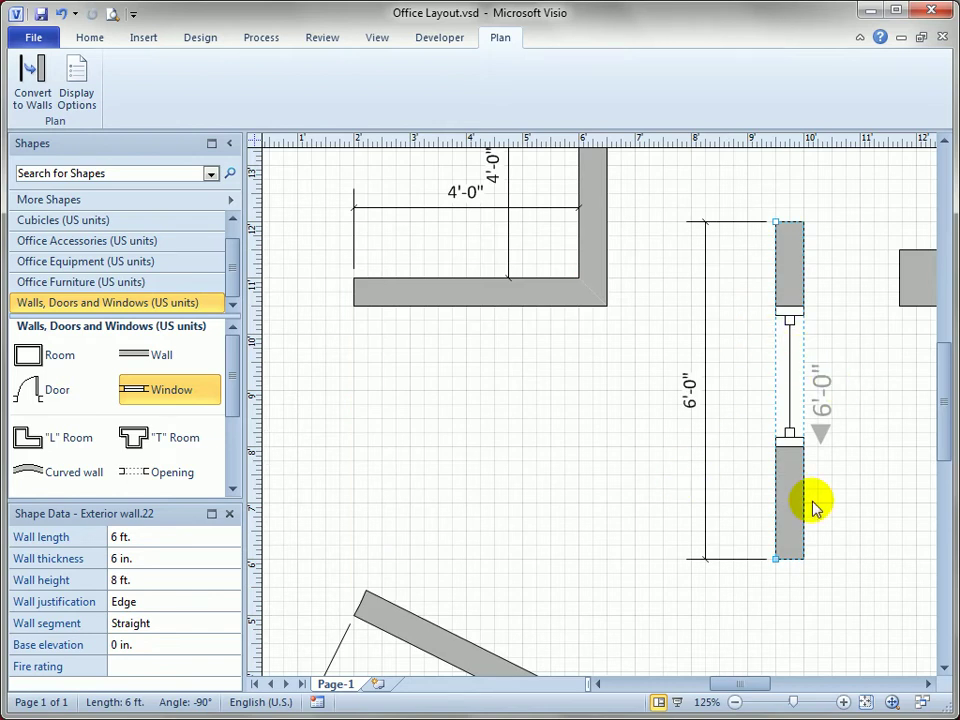
key("ctrl+z")
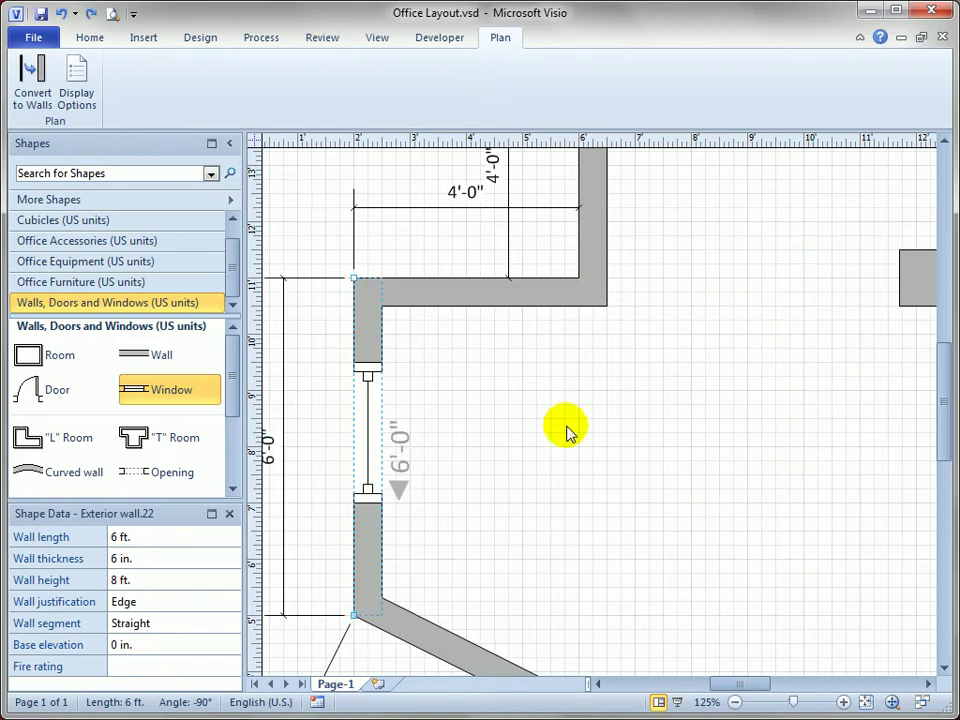
Set the thickness of the 6'-0" exterior wall containing the window to 10 in
left_click(135, 558)
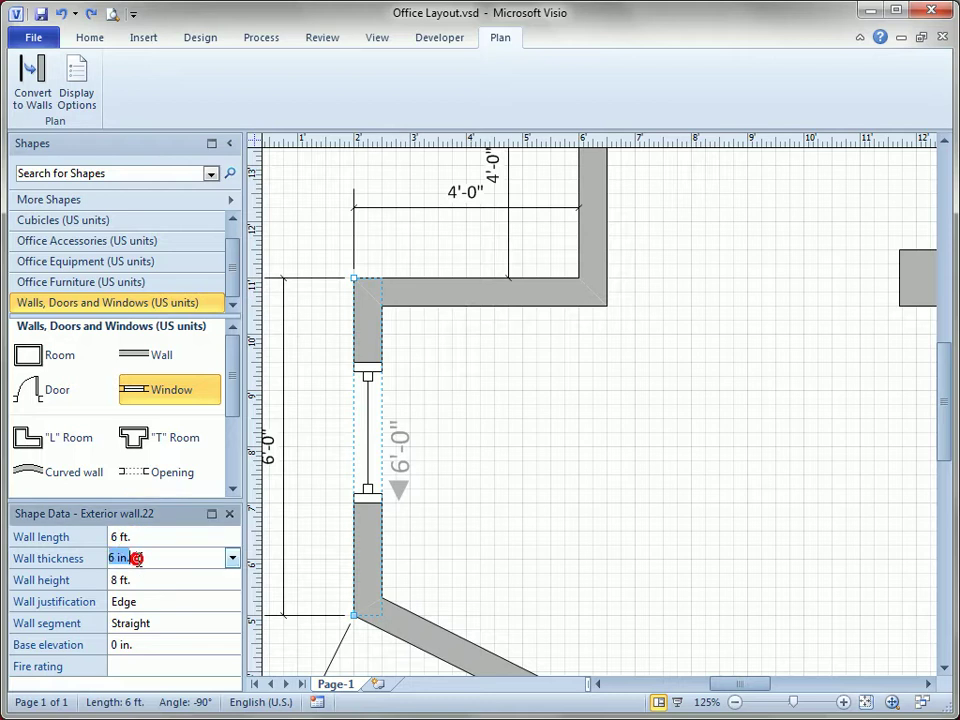
left_click(231, 558)
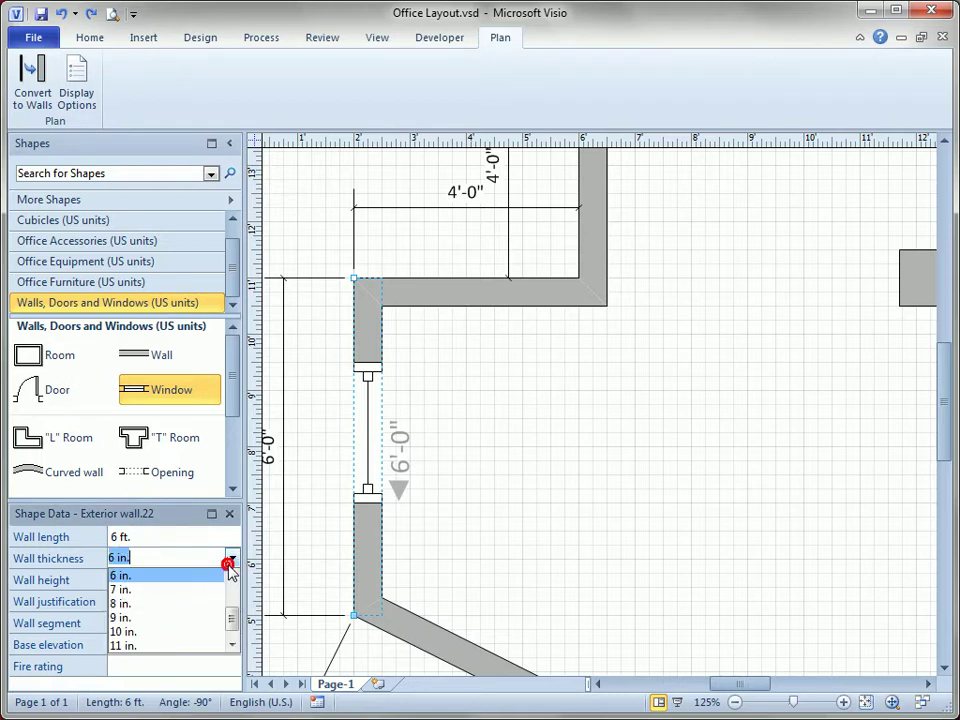
left_click(172, 632)
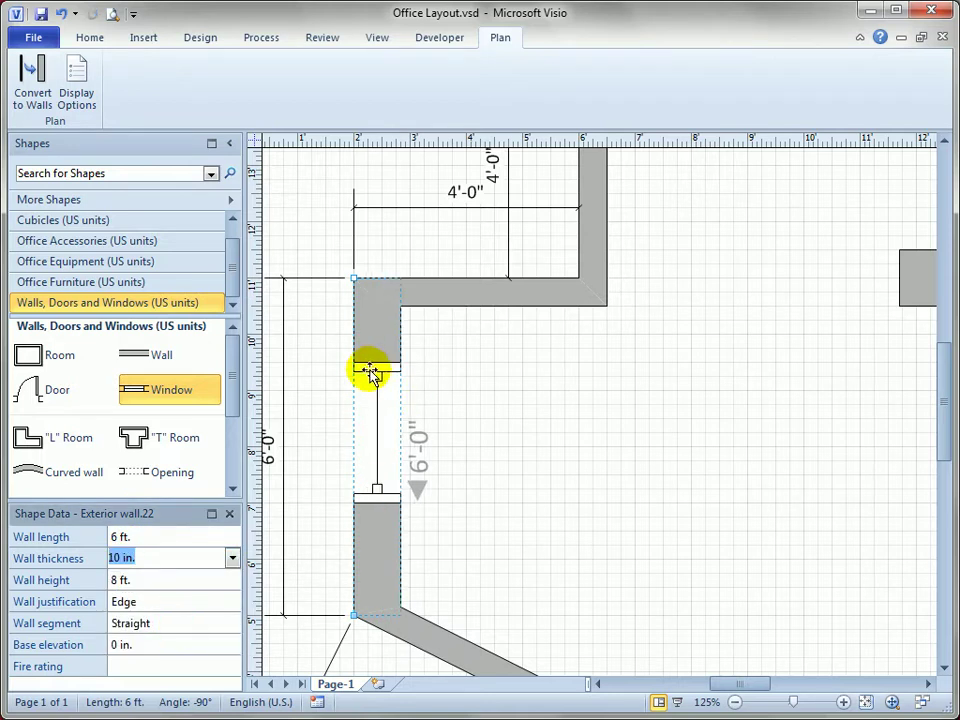
left_click(548, 384)
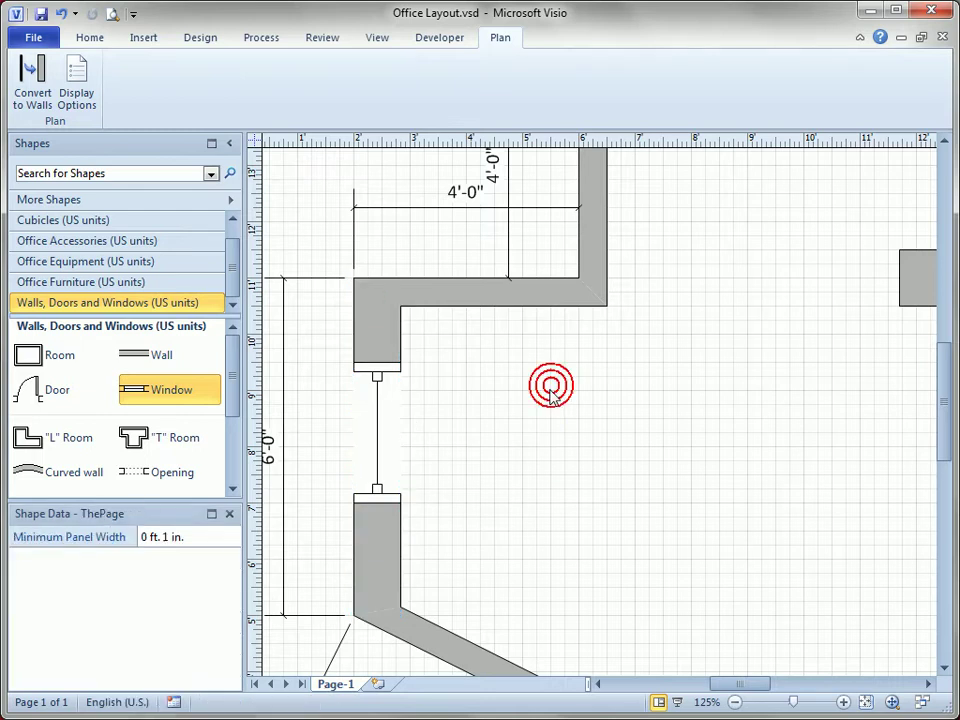
Stretch the window's lower end to widen it to 3 ft. 9 in., and set the window width to 48 in
left_click(385, 421)
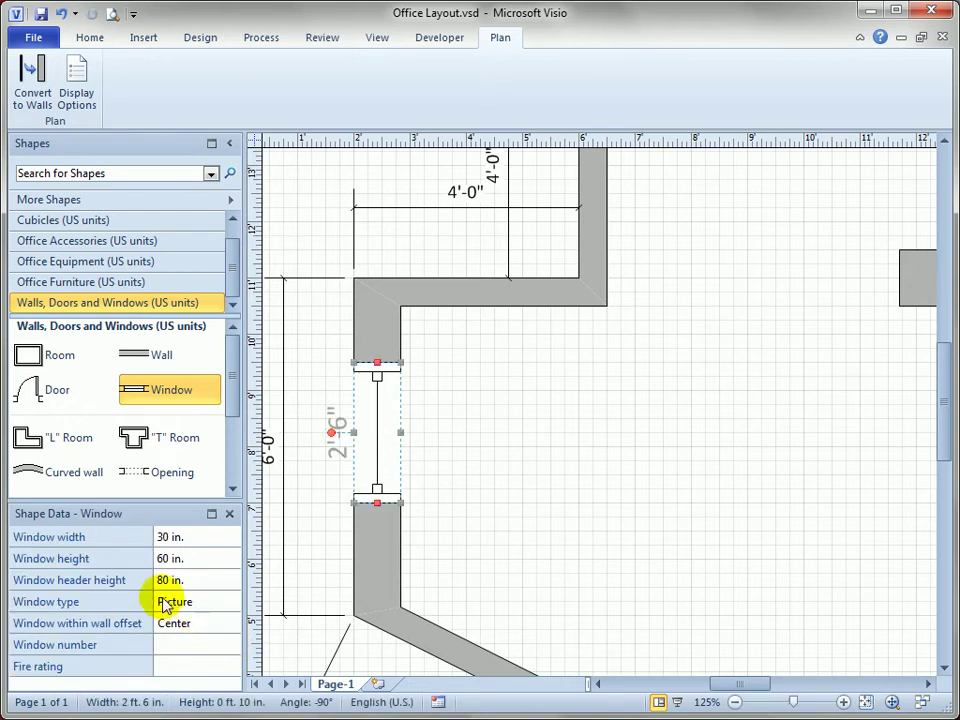
left_click_drag(378, 500, 378, 571)
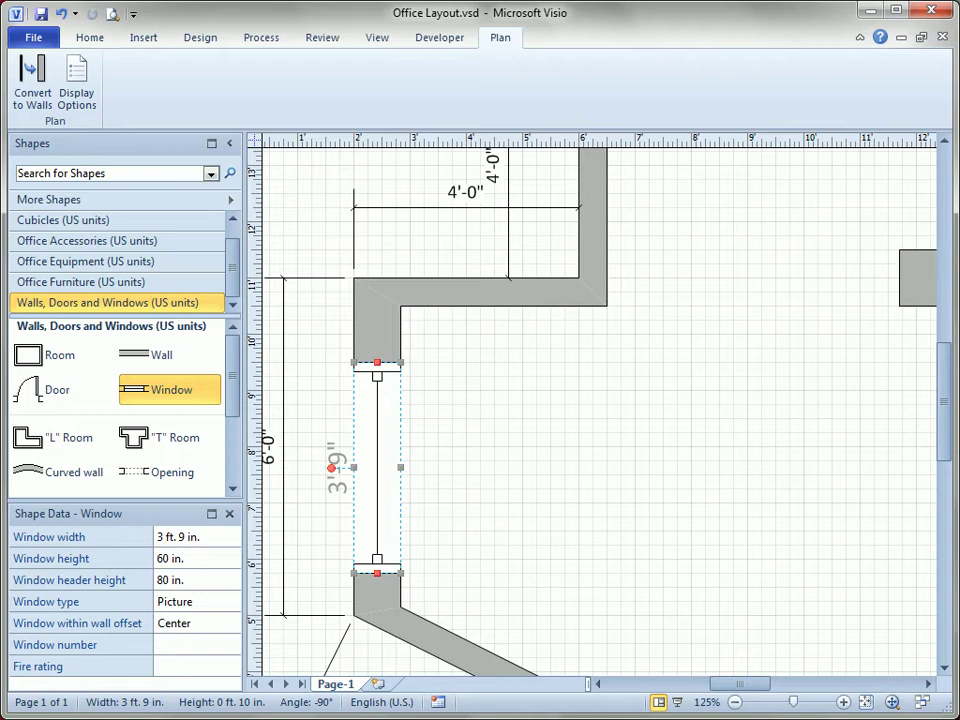
left_click(216, 536)
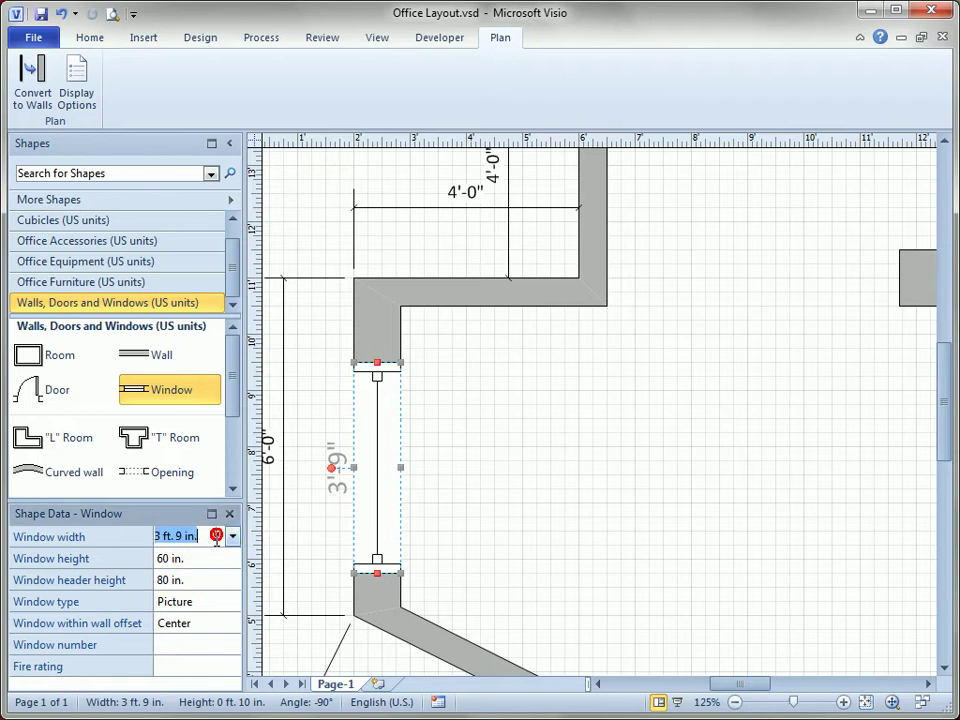
left_click(233, 537)
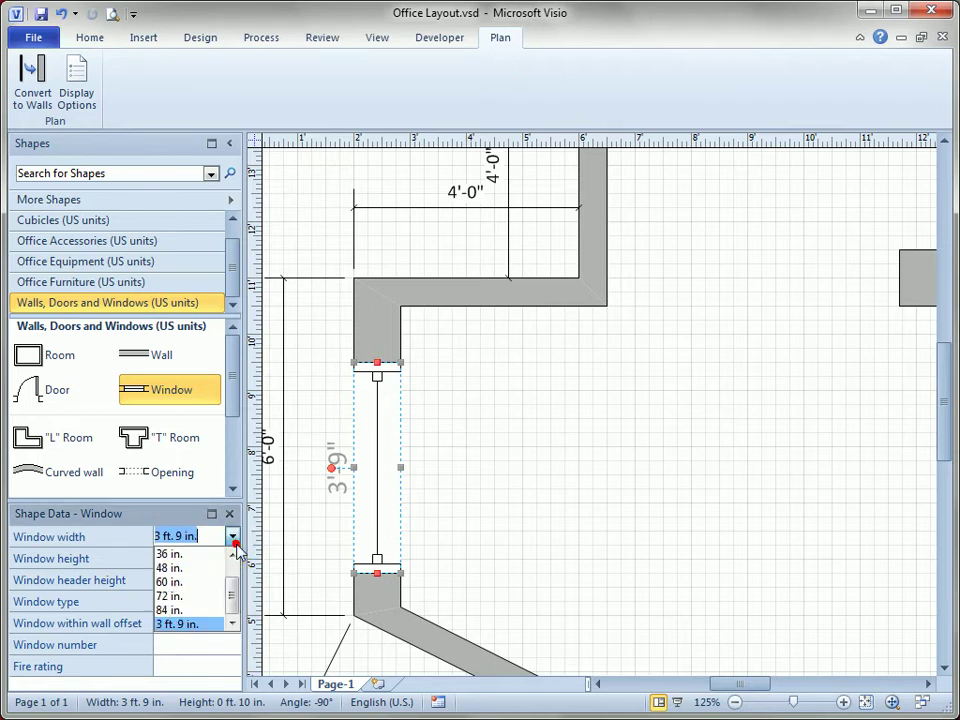
left_click(180, 568)
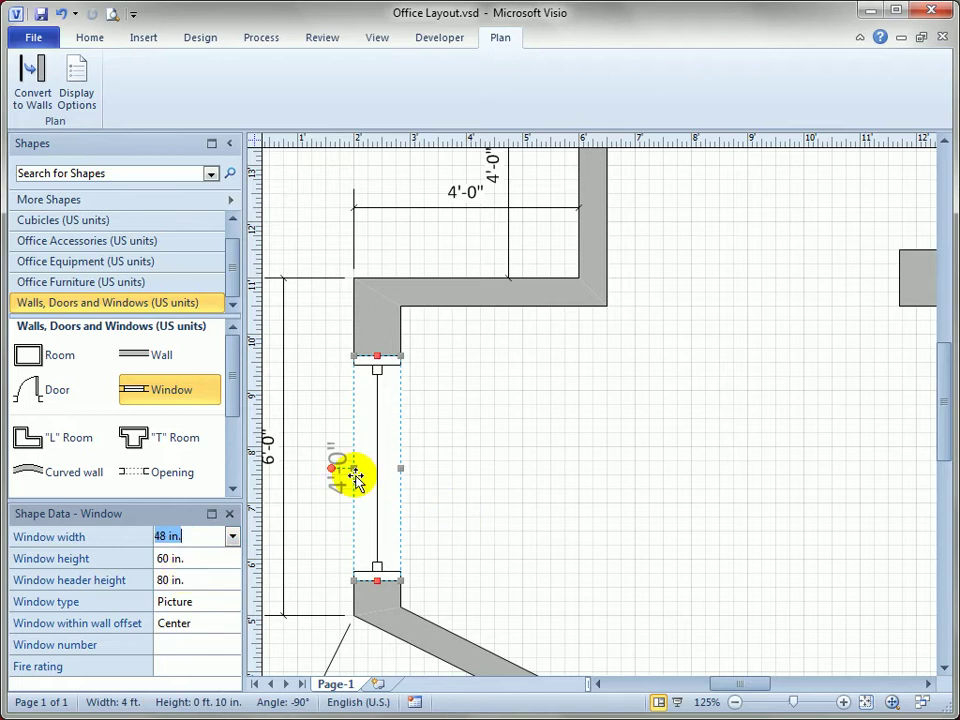
left_click(456, 489)
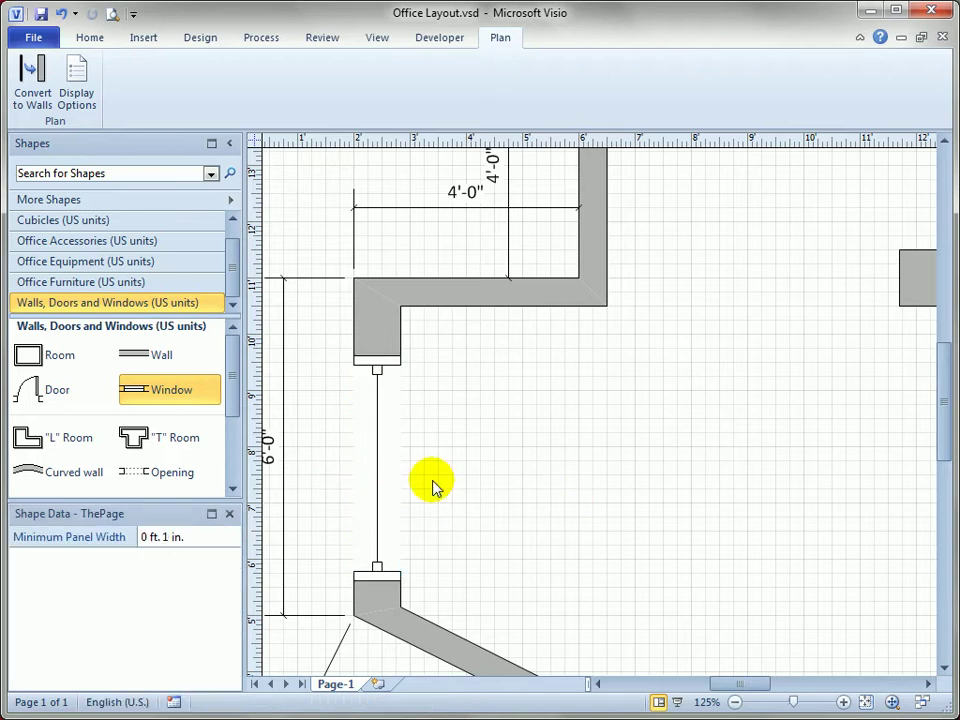
Stretch the interior wall's free end across the room and join it to the vertical 4'-0" exterior wall
right_click(521, 463, "ctrl+shift")
left_click_drag(563, 476, 452, 375)
mouse_move(542, 366)
left_mouse_down()
mouse_move(435, 405)
mouse_move(559, 486)
left_mouse_up()
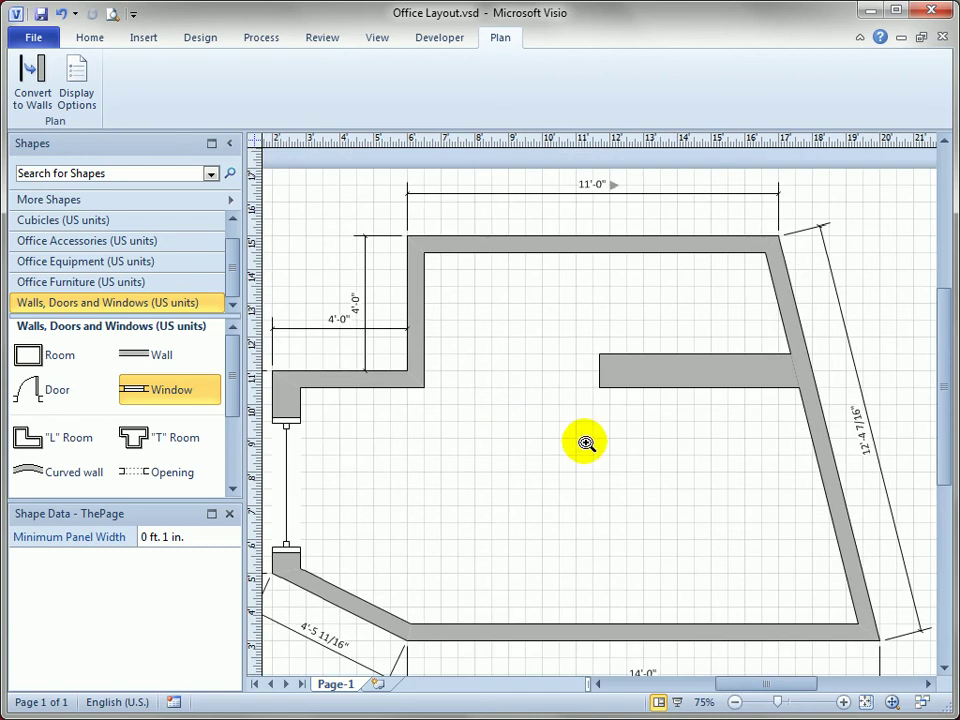
left_click_drag(598, 388, 450, 418)
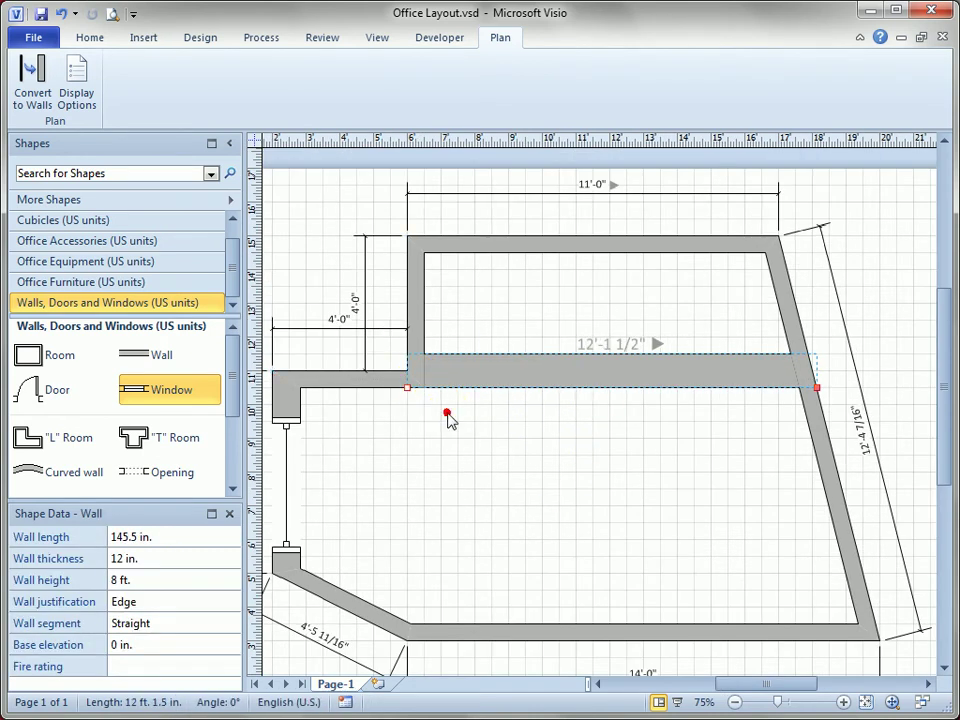
left_click(446, 409)
Move the interior wall slightly closer to the 11'-0" exterior wall
left_click(470, 376, "ctrl+shift")
left_click_drag(546, 413, 403, 480)
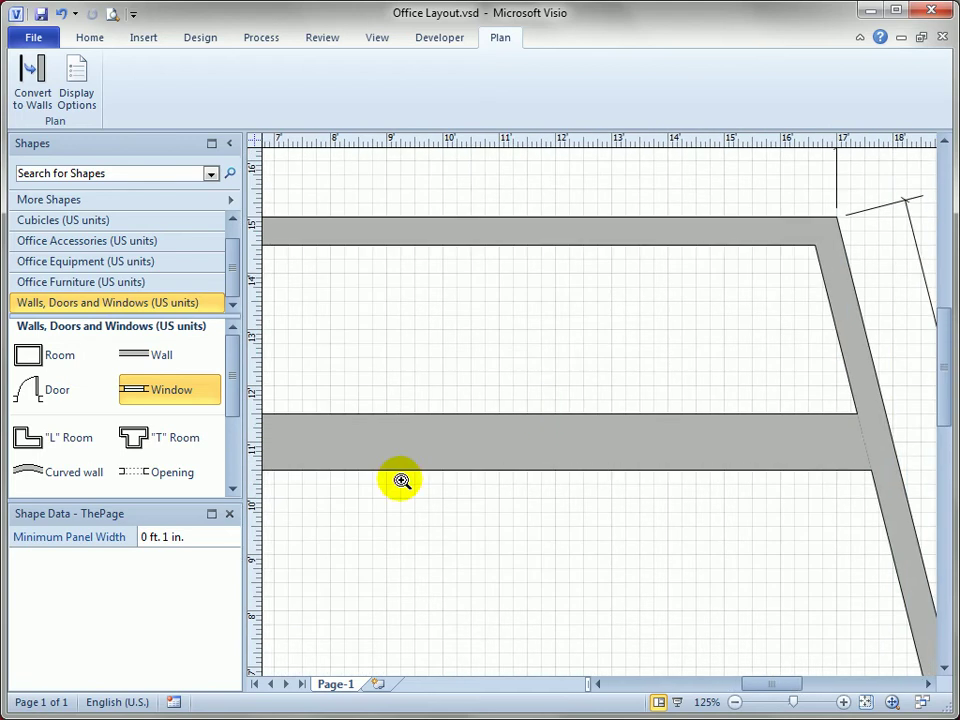
left_click(463, 434)
left_click_drag(456, 404, 456, 398)
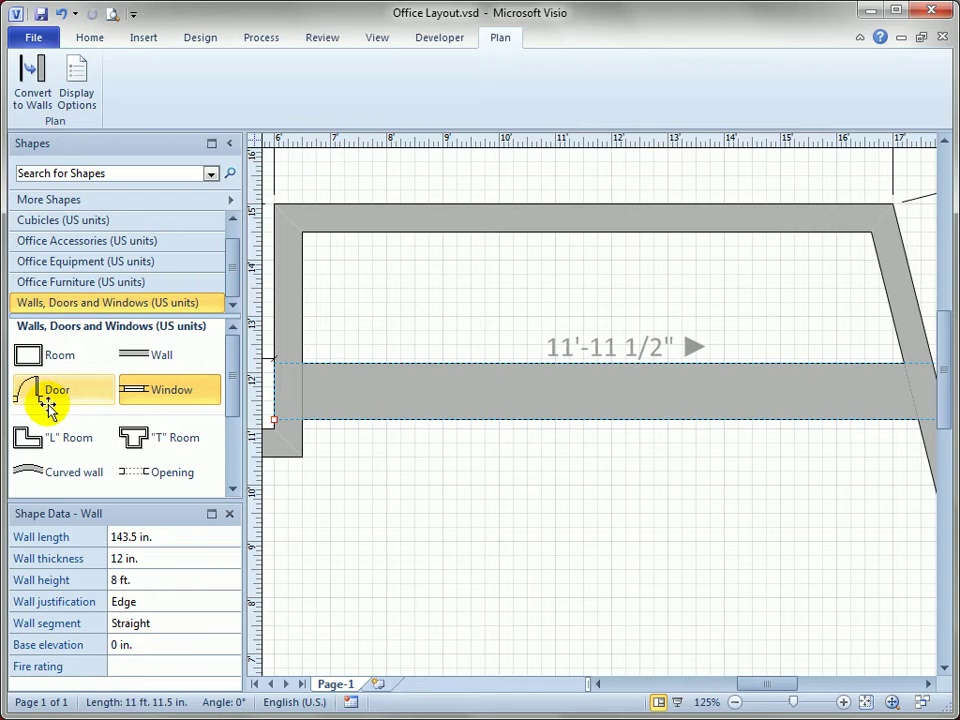
Add a Door shape near the middle of the interior wall and set the door width to 48 in
left_click_drag(45, 396, 568, 619)
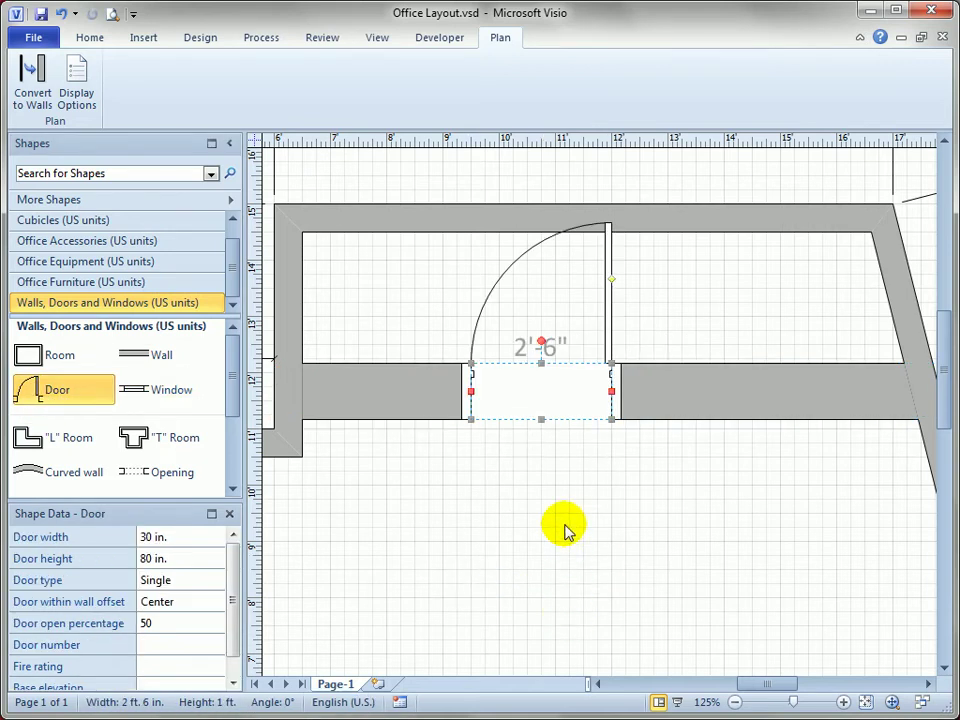
left_click(650, 518)
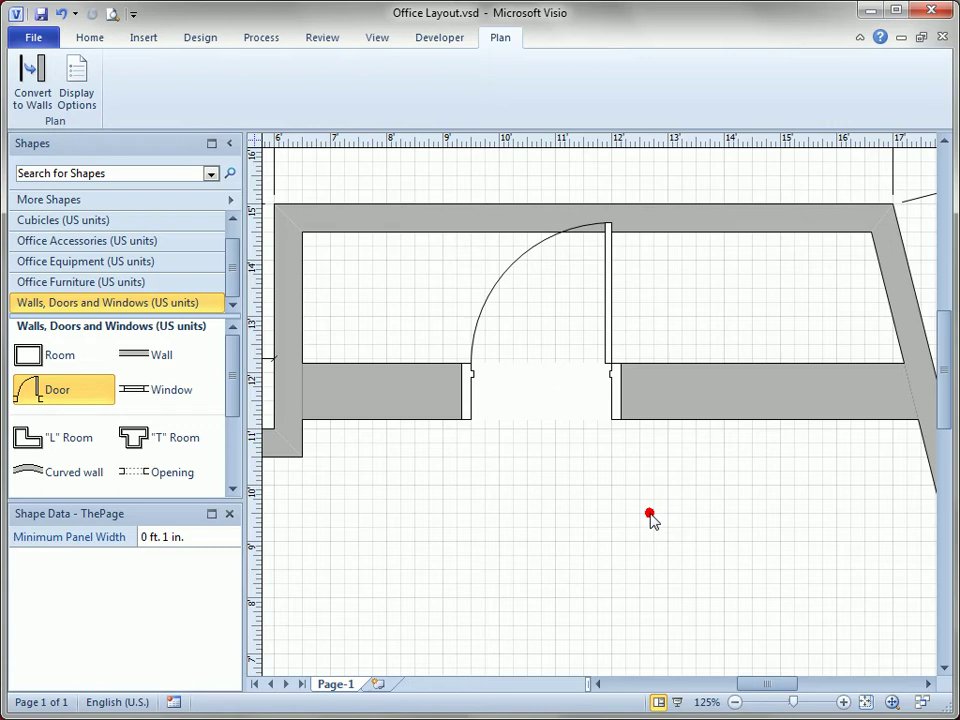
left_click(556, 383)
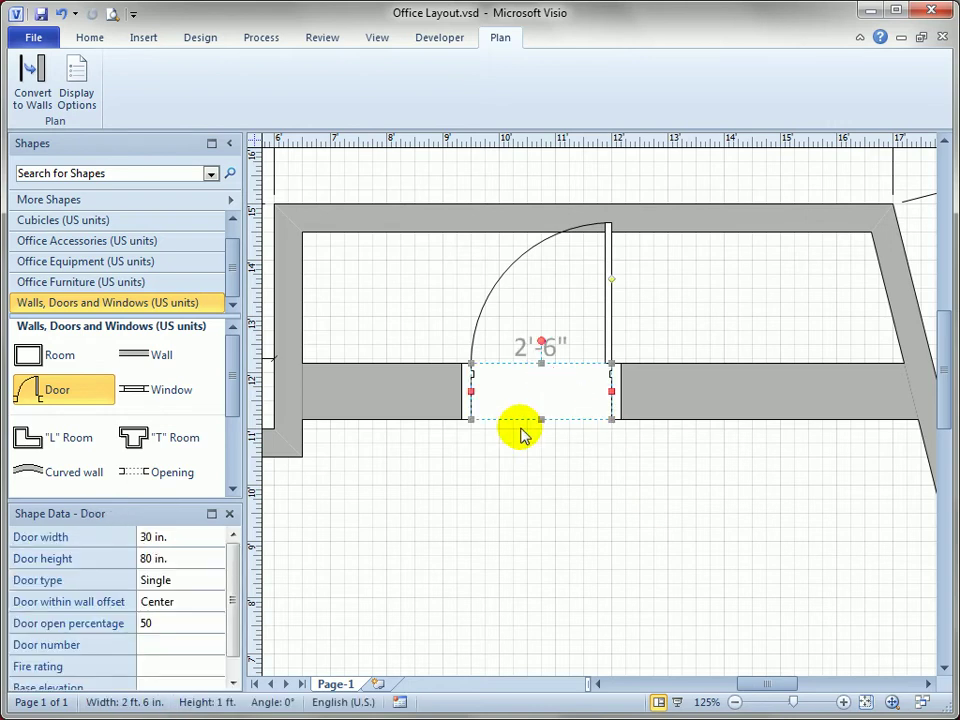
left_click(190, 540)
left_click(216, 537)
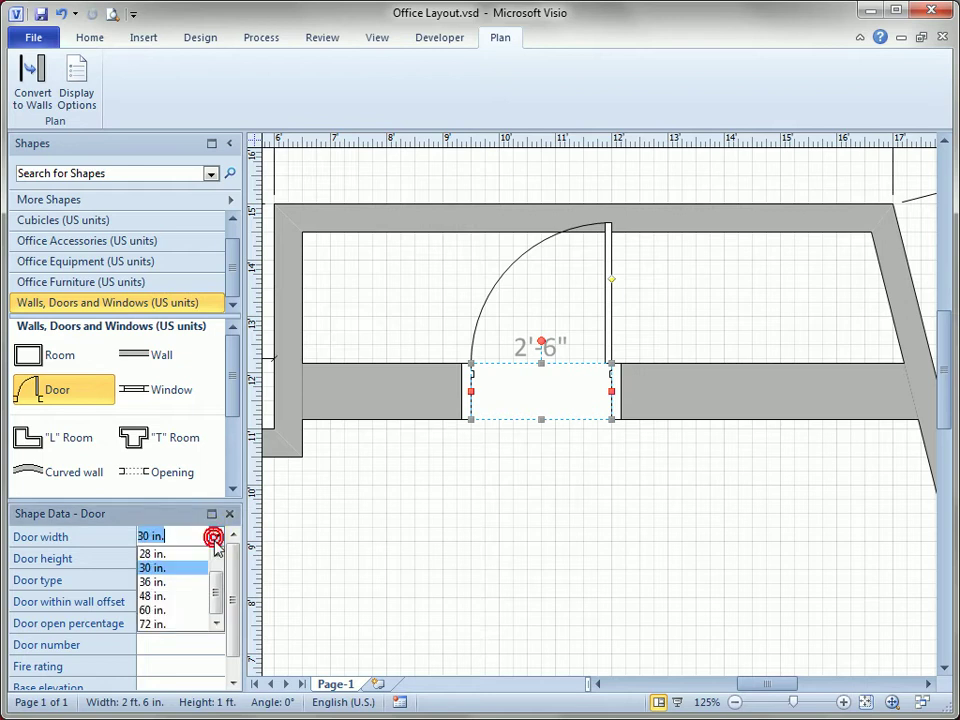
left_click(180, 598)
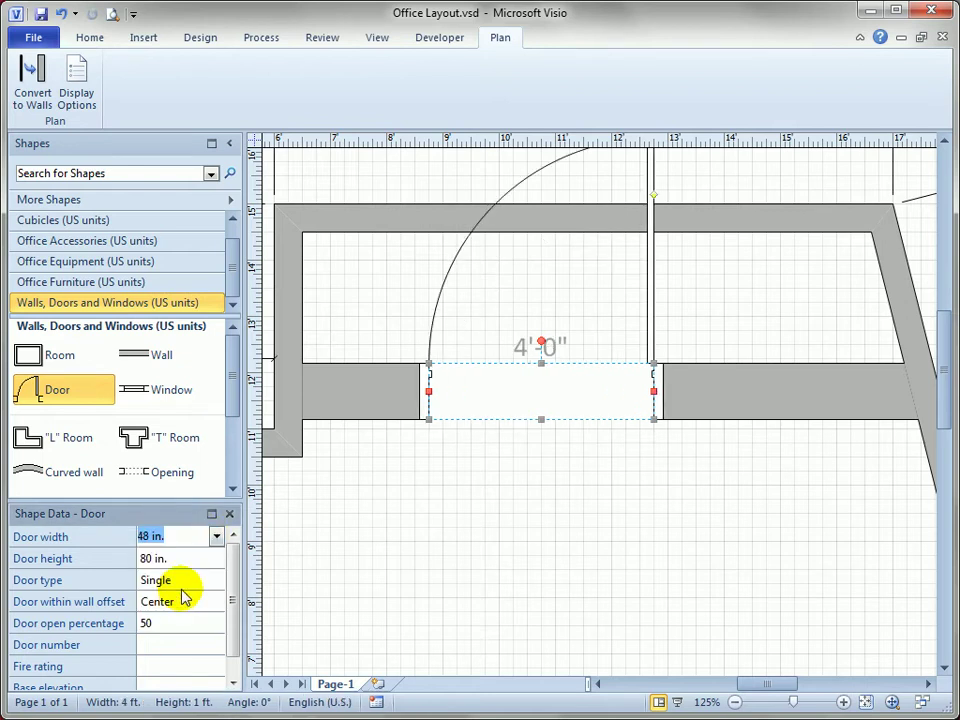
left_click(741, 264)
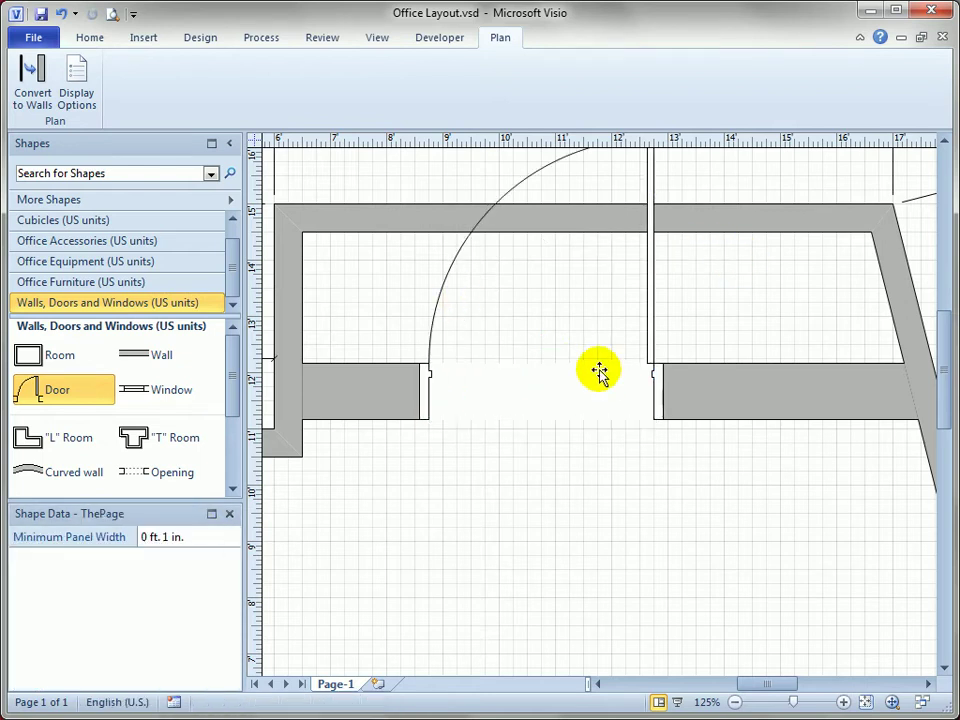
Reverse both the left/right opening and the in/out opening of the door in the interior wall
right_click(642, 246, "ctrl+shift")
right_click(642, 246, "ctrl+shift")
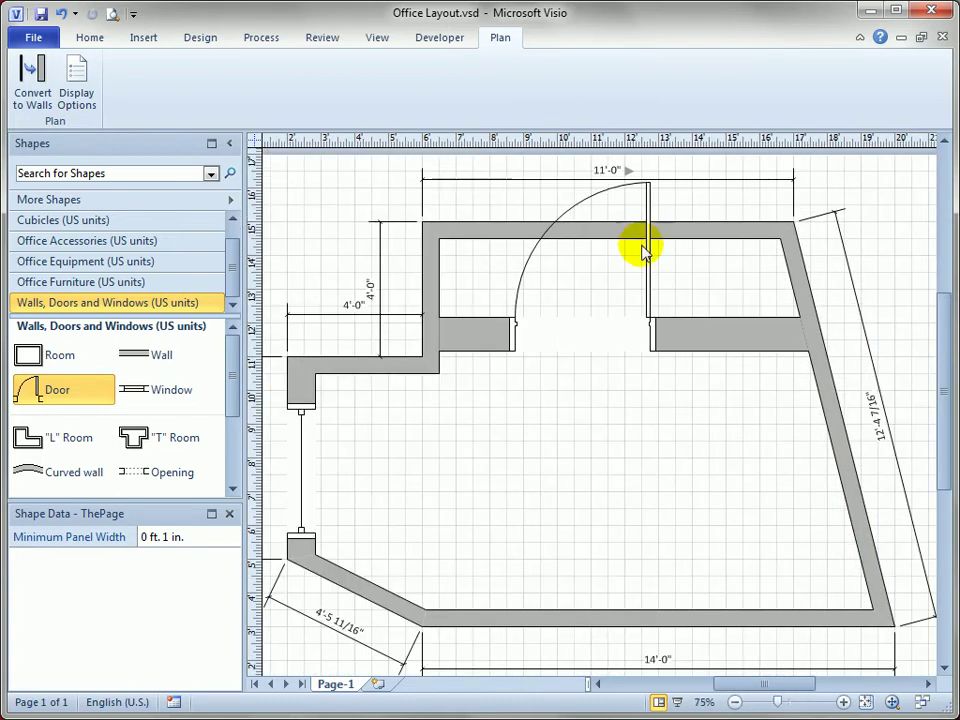
right_click(587, 334)
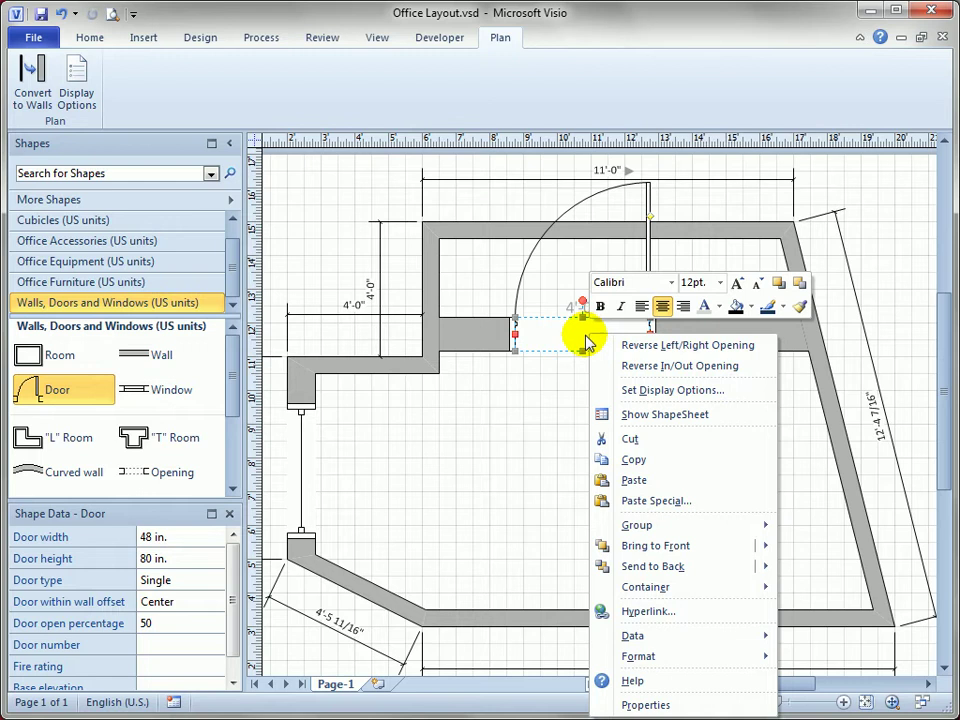
left_click(745, 347)
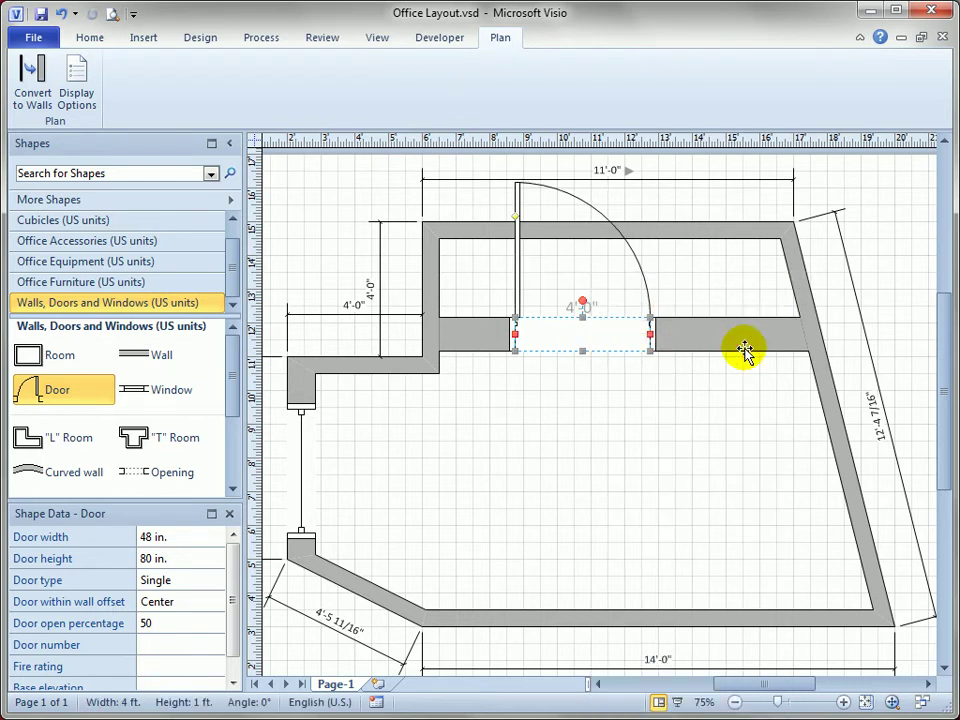
right_click(576, 336)
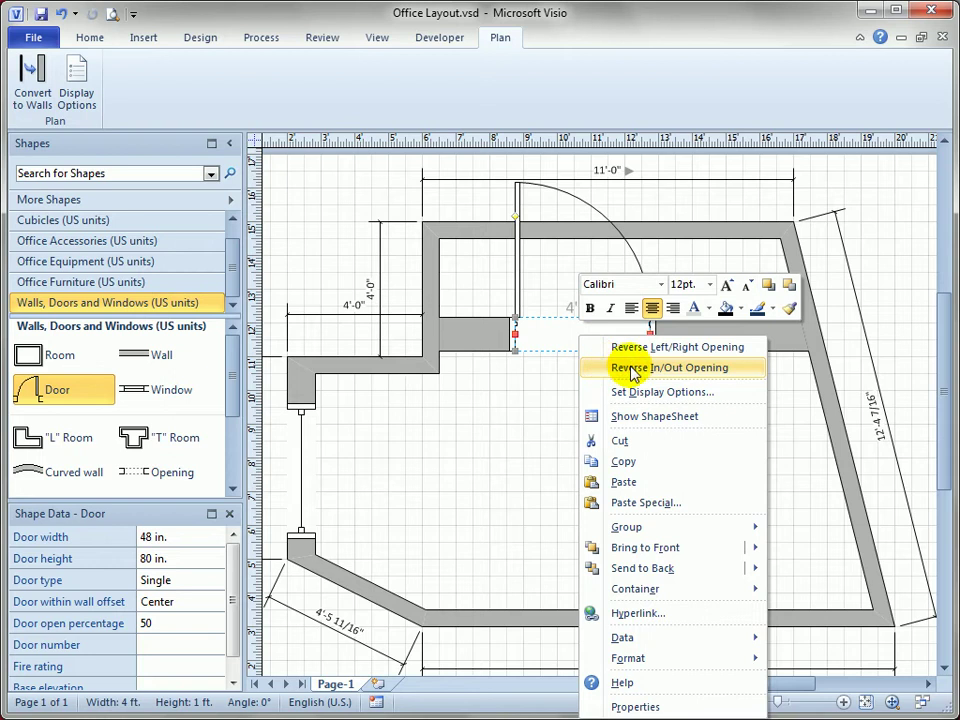
left_click(736, 372)
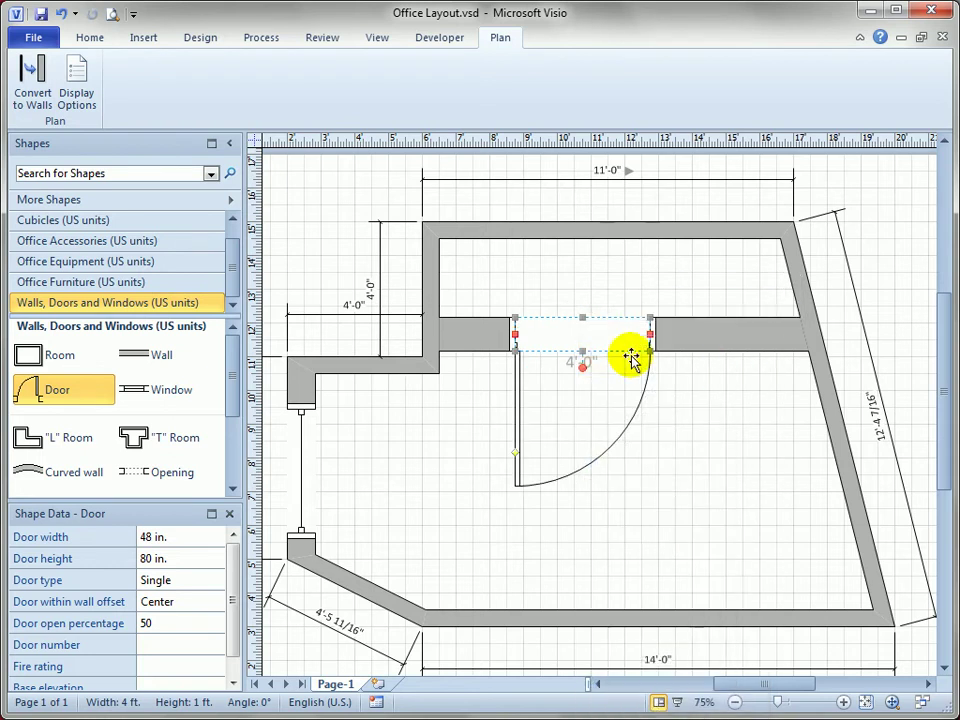
Slide the door along the interior wall toward the vertical 4'-0" exterior wall
left_click_drag(583, 332, 525, 330)
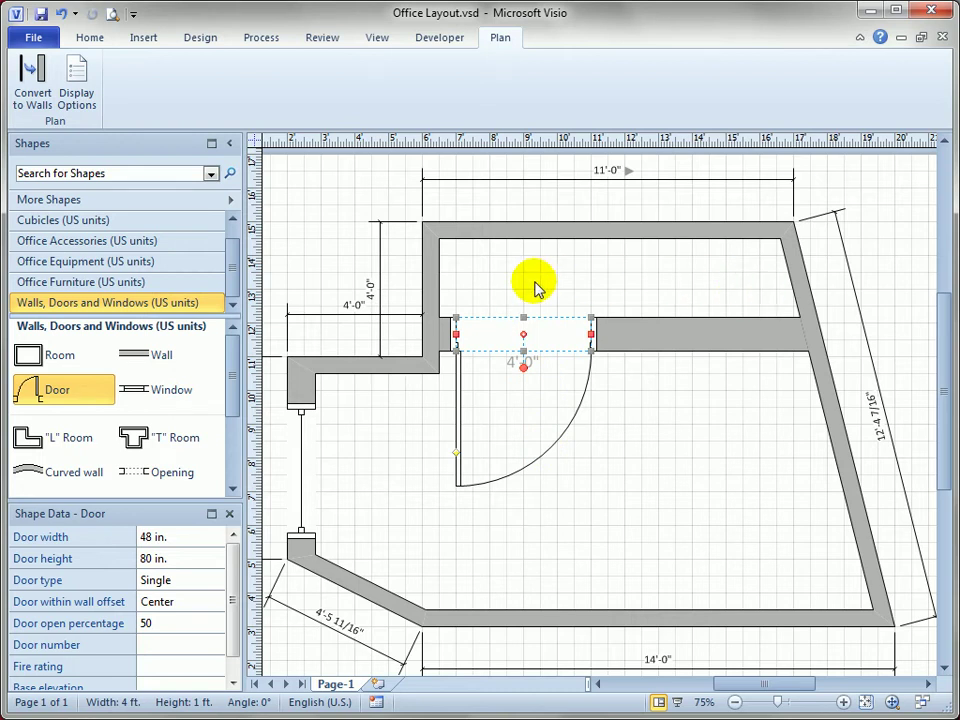
left_click(709, 477)
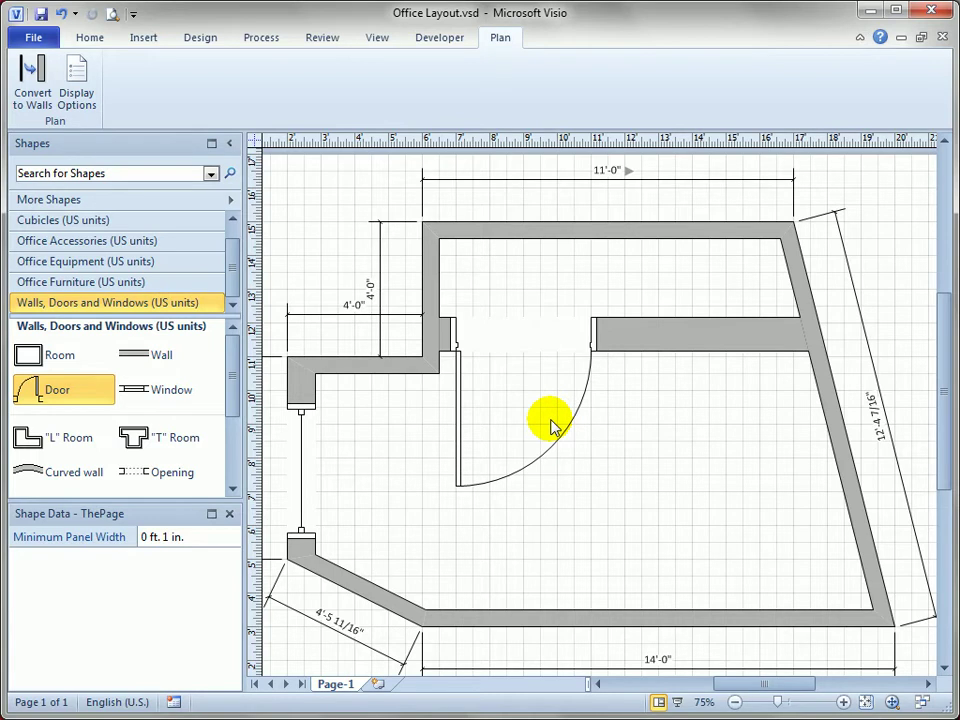
Delete the door and the interior wall
left_click(559, 343)
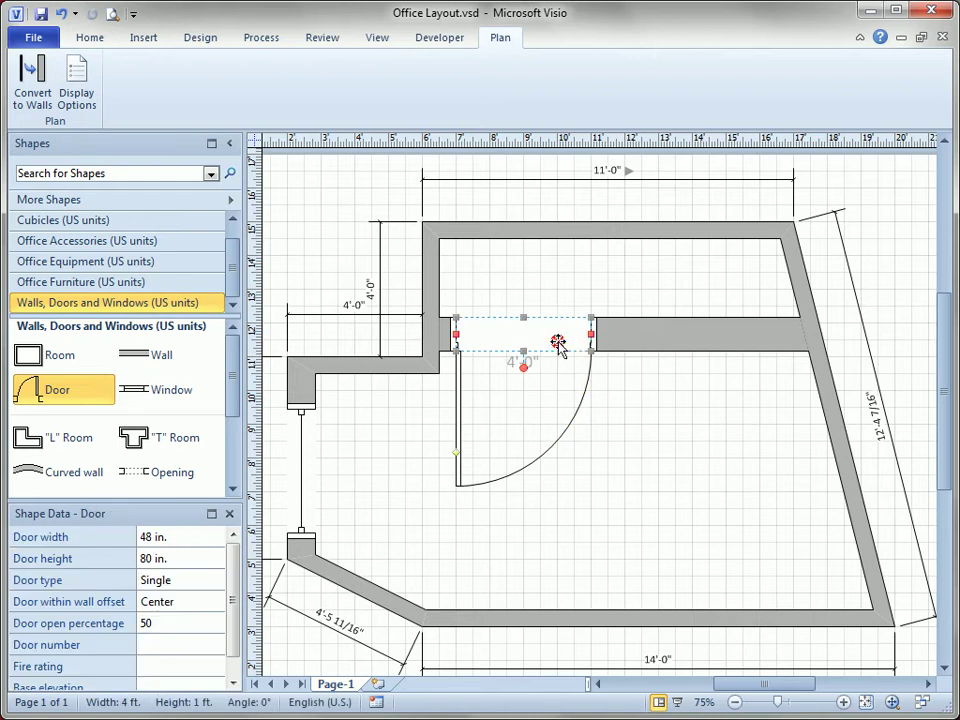
key("Delete")
left_click(672, 333)
key("Delete")
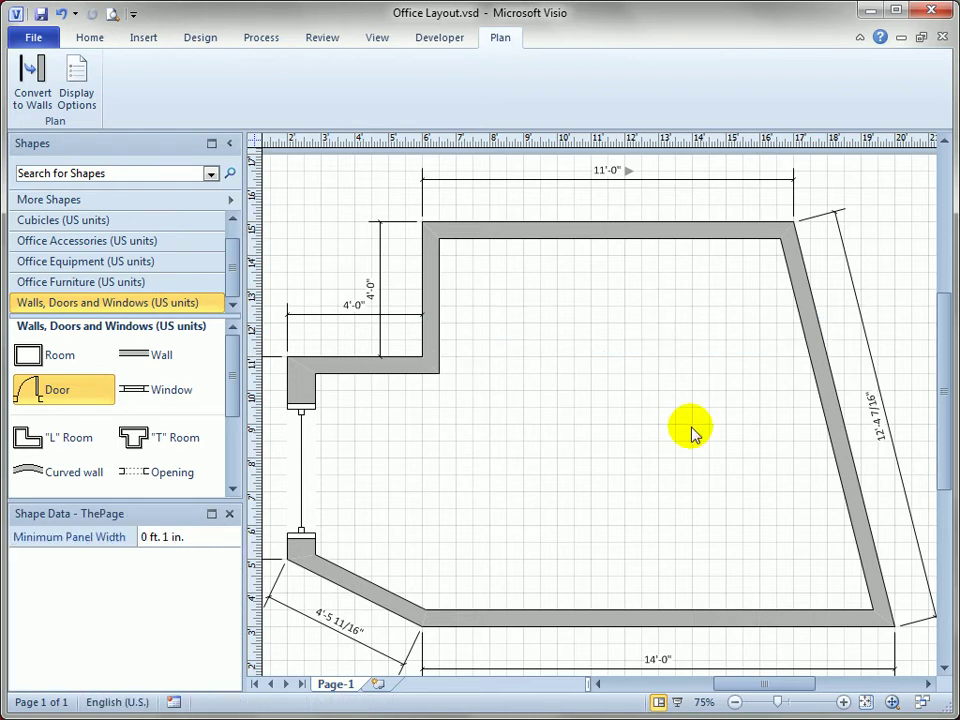
Add a Space shape inside the room, beside the sloping 12'-4 7/16" exterior wall
left_click(235, 384)
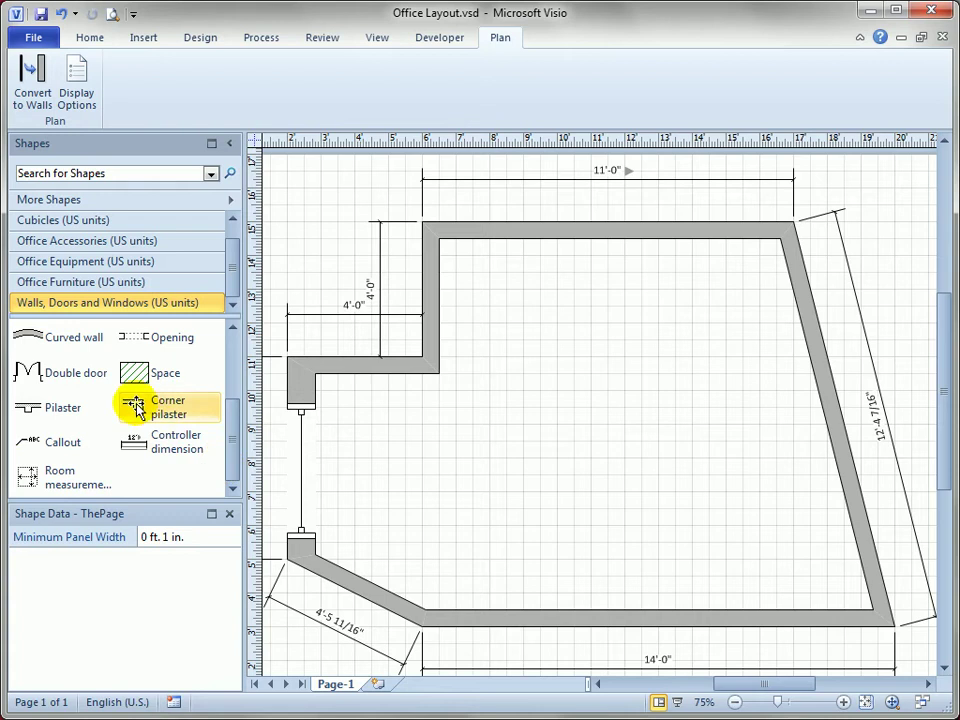
mouse_move(133, 370)
left_mouse_down()
mouse_move(499, 480)
mouse_move(612, 420)
mouse_move(622, 428)
left_mouse_up()
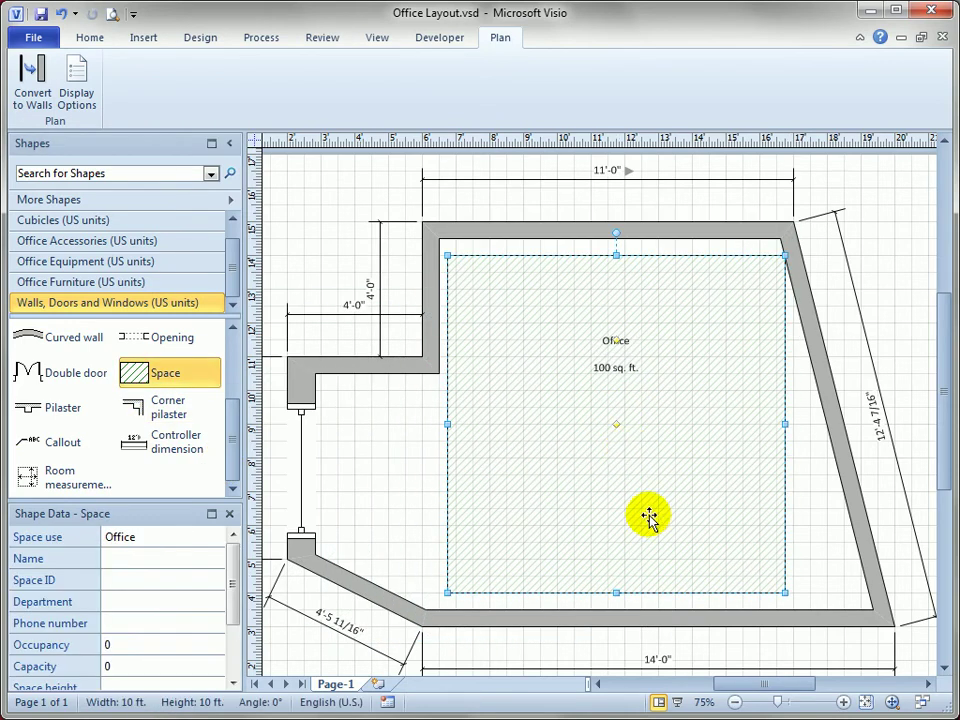
left_click(407, 429)
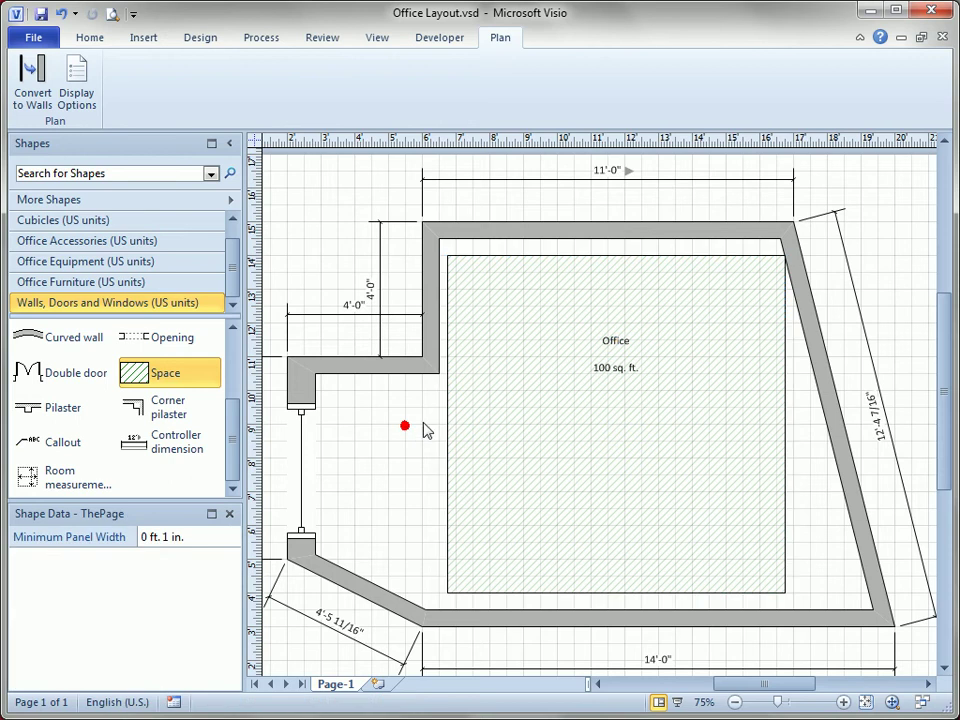
Shrink the Office space from its upper and lower edges to a height of 5 ft. 6 in
left_click_drag(549, 316, 628, 388)
key("Escape")
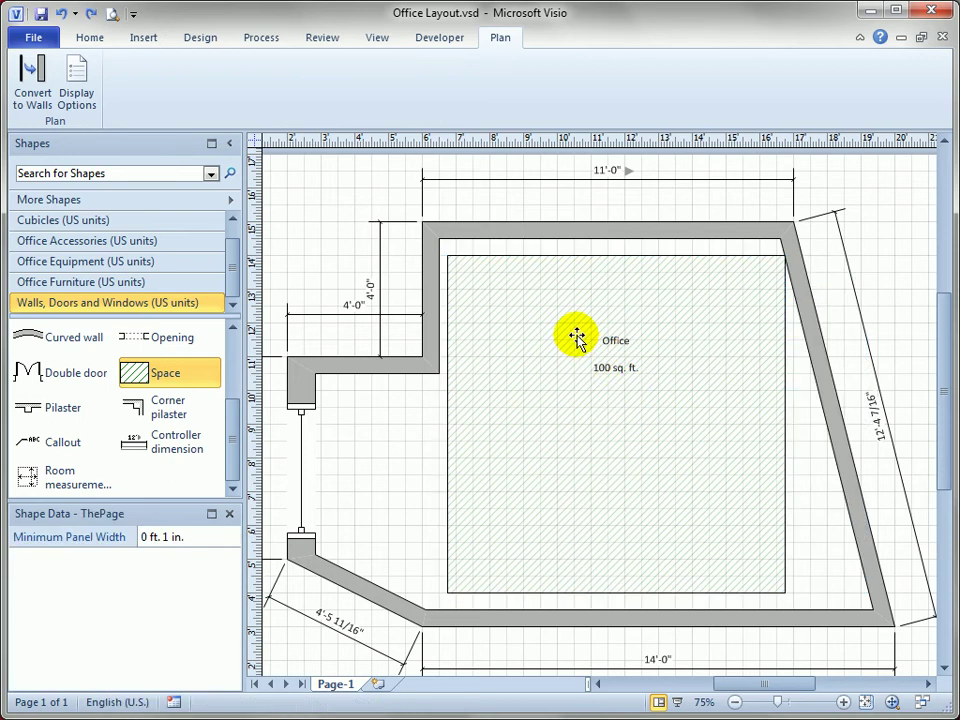
left_click_drag(574, 332, 669, 403)
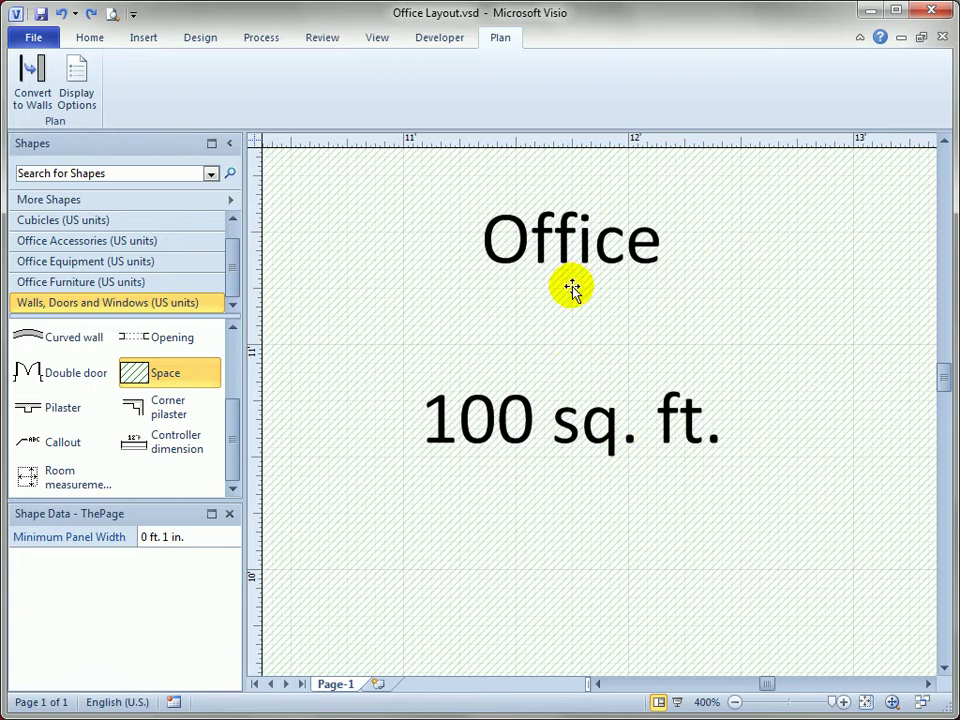
scroll(564, 328, "down", 1)
right_click(568, 331)
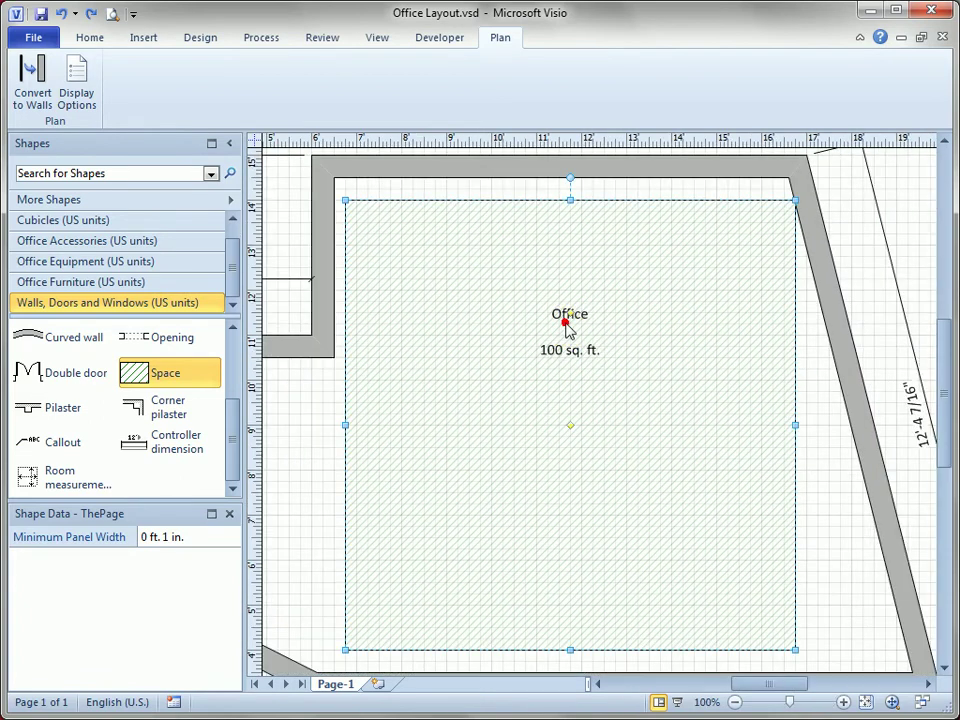
left_click(568, 331)
left_click_drag(570, 201, 570, 277)
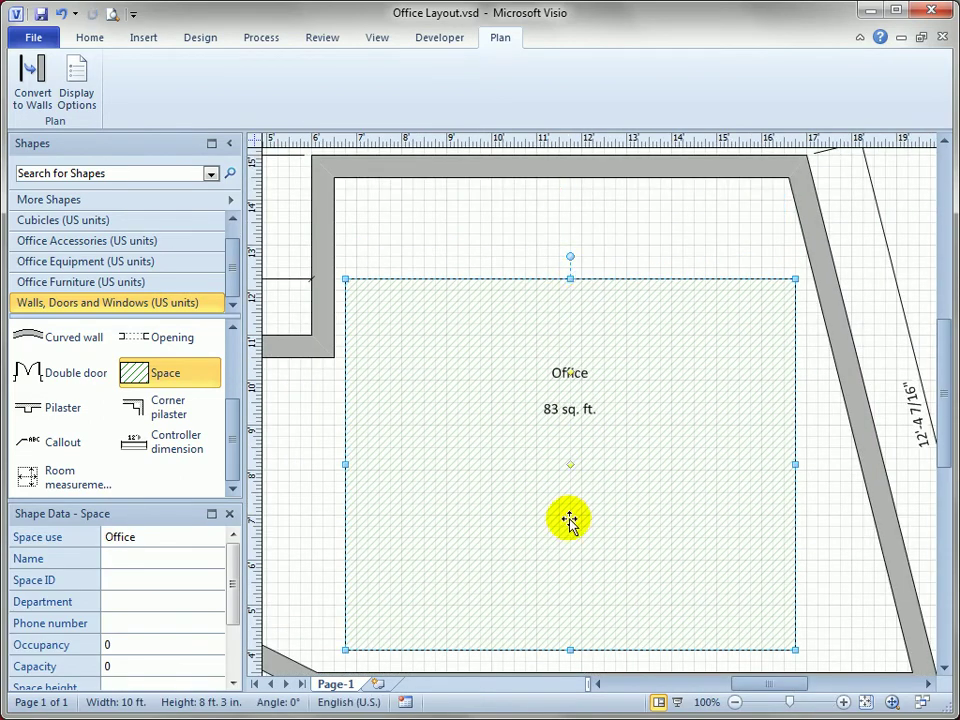
left_click_drag(568, 645, 570, 524)
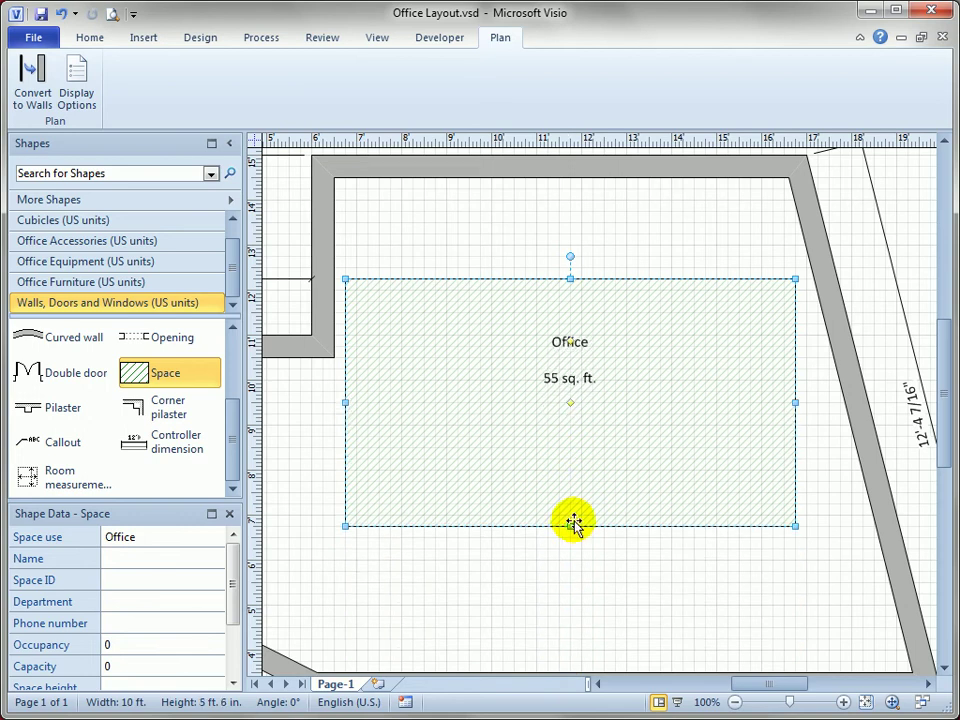
Auto Size the Office space to fill the area enclosed by the exterior walls
right_click(489, 457, "ctrl+shift")
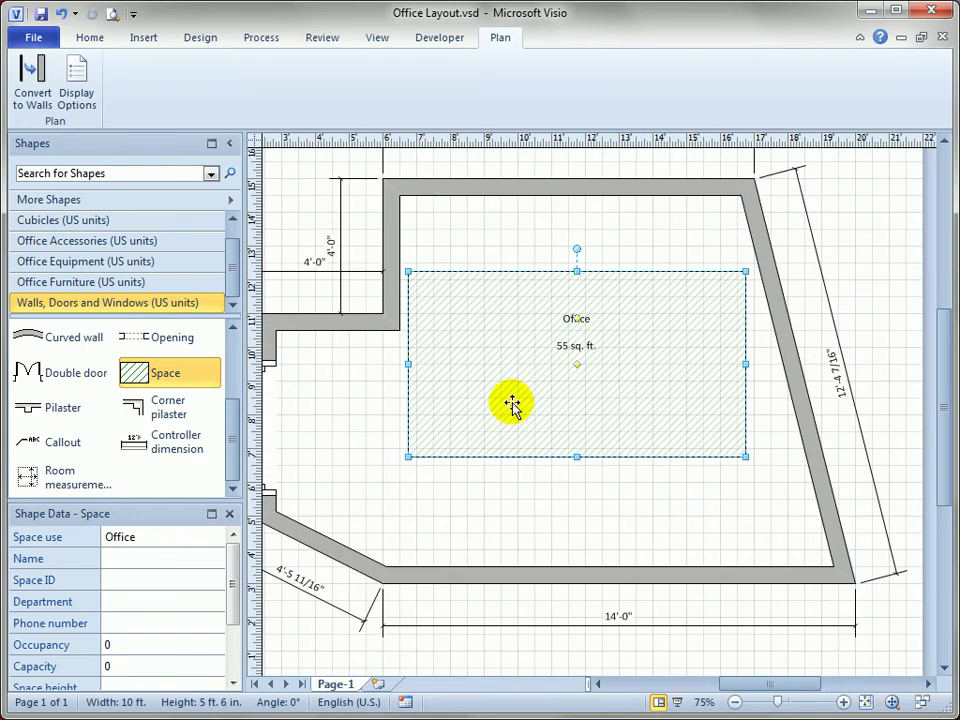
right_click(491, 326)
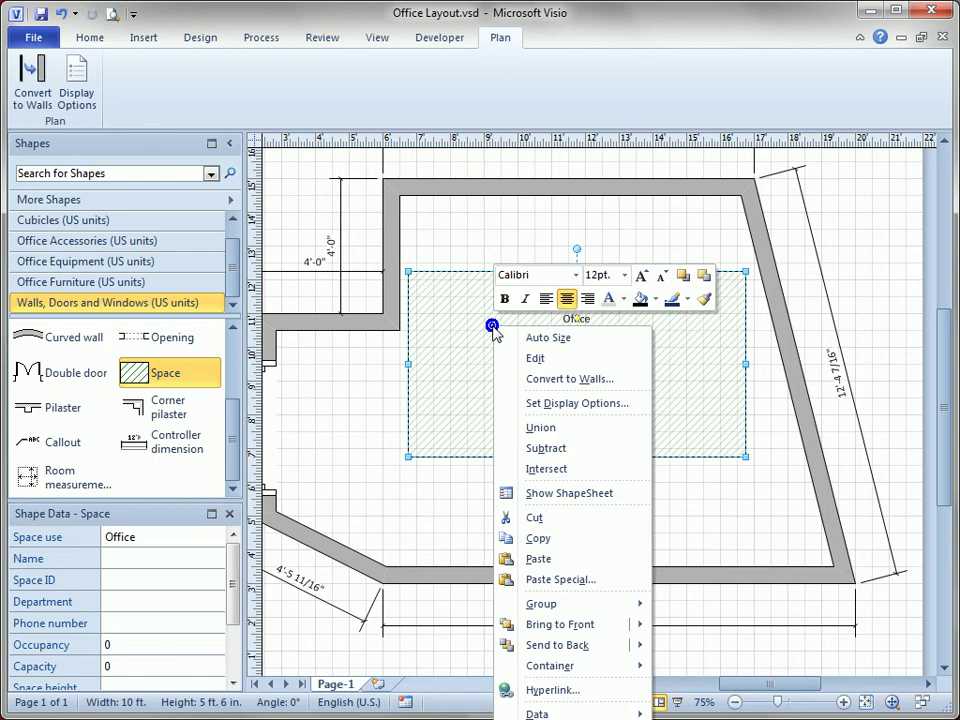
left_click(596, 340)
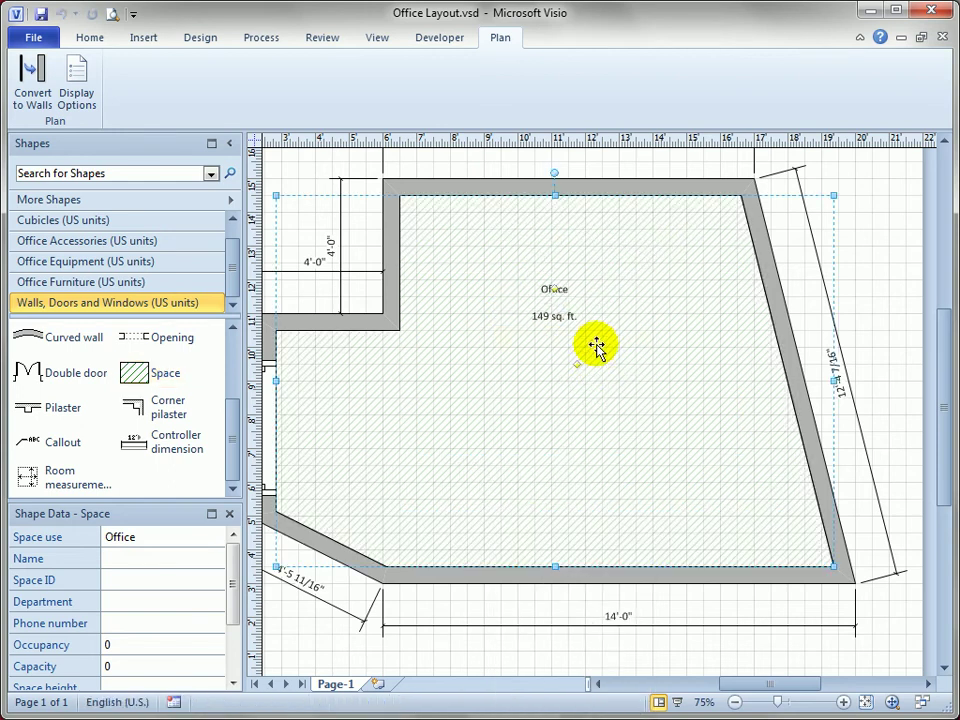
left_click(876, 285)
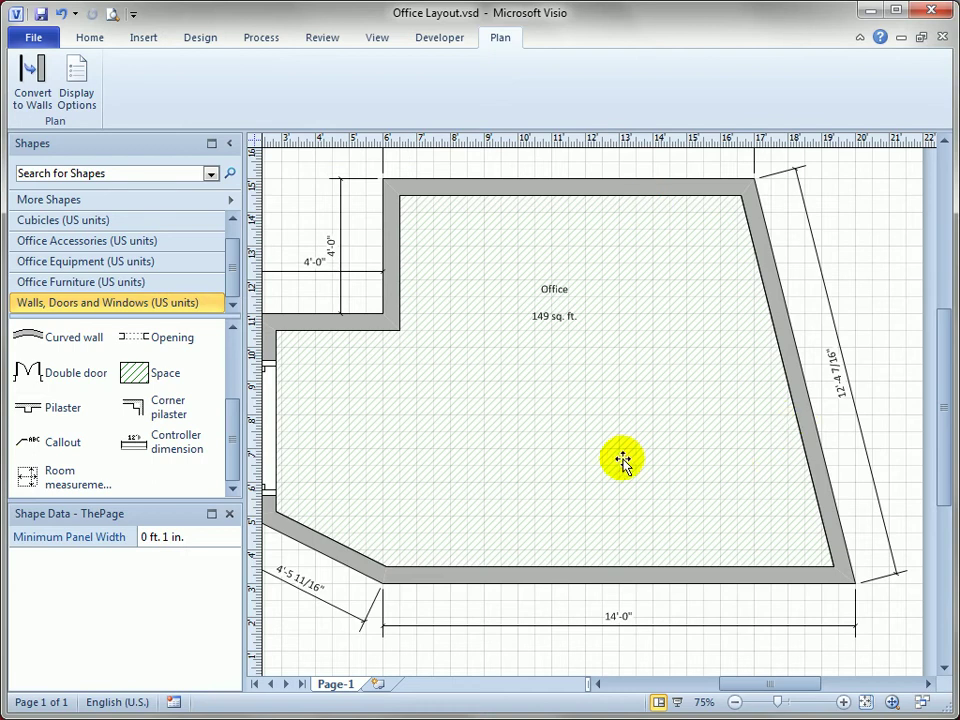
Select the Office space and examine its area label and its shape data fields
left_click_drag(487, 405, 536, 407)
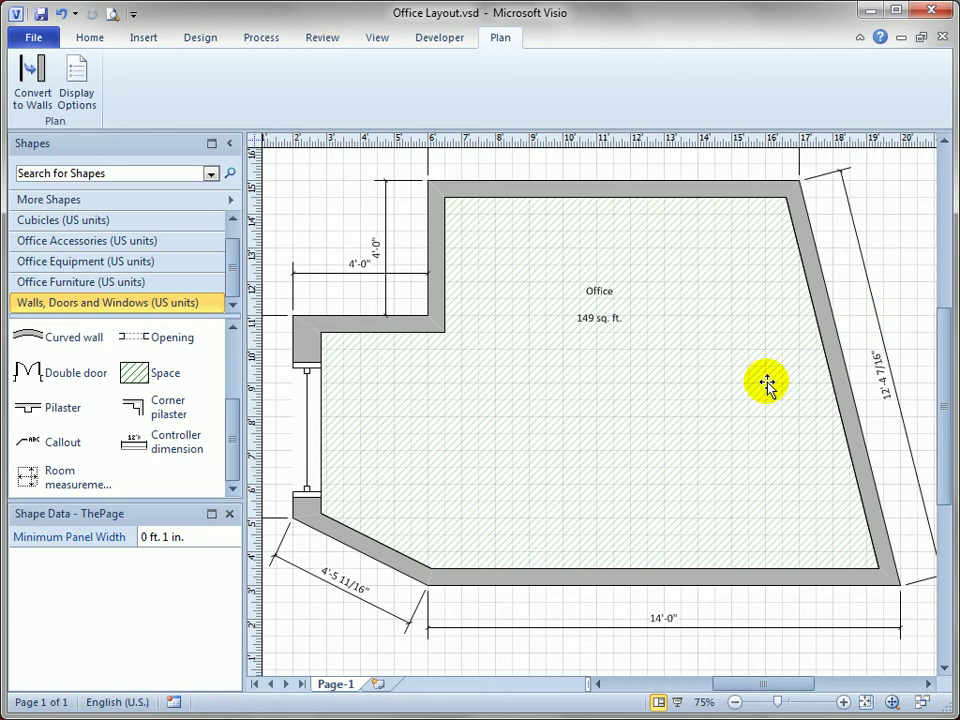
scroll(612, 320, "up", 3)
left_click(583, 324)
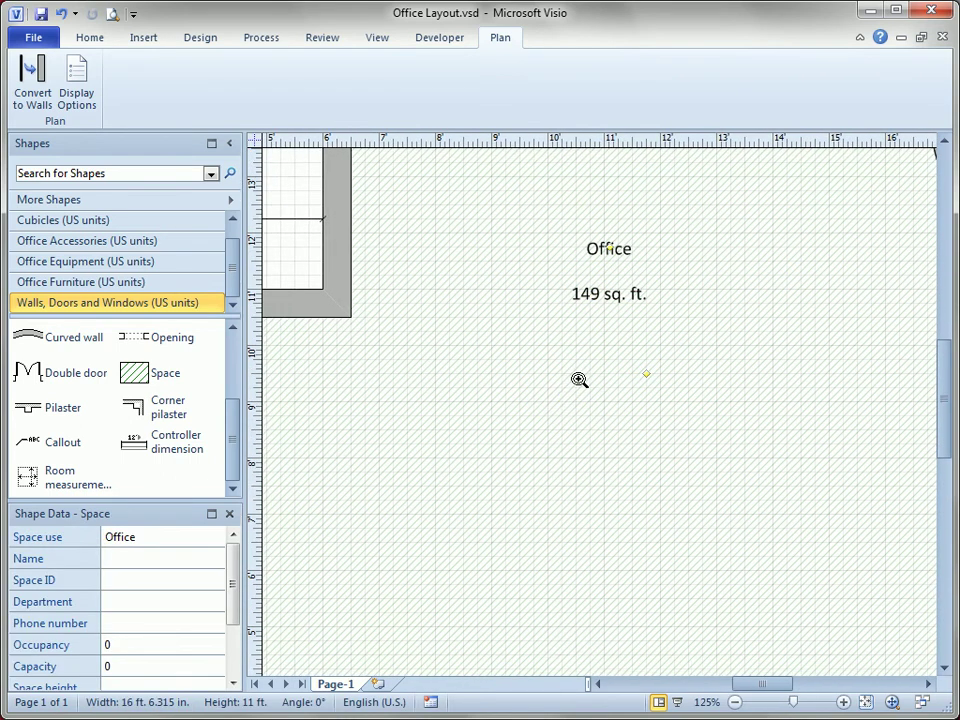
right_click(576, 378, "ctrl+shift")
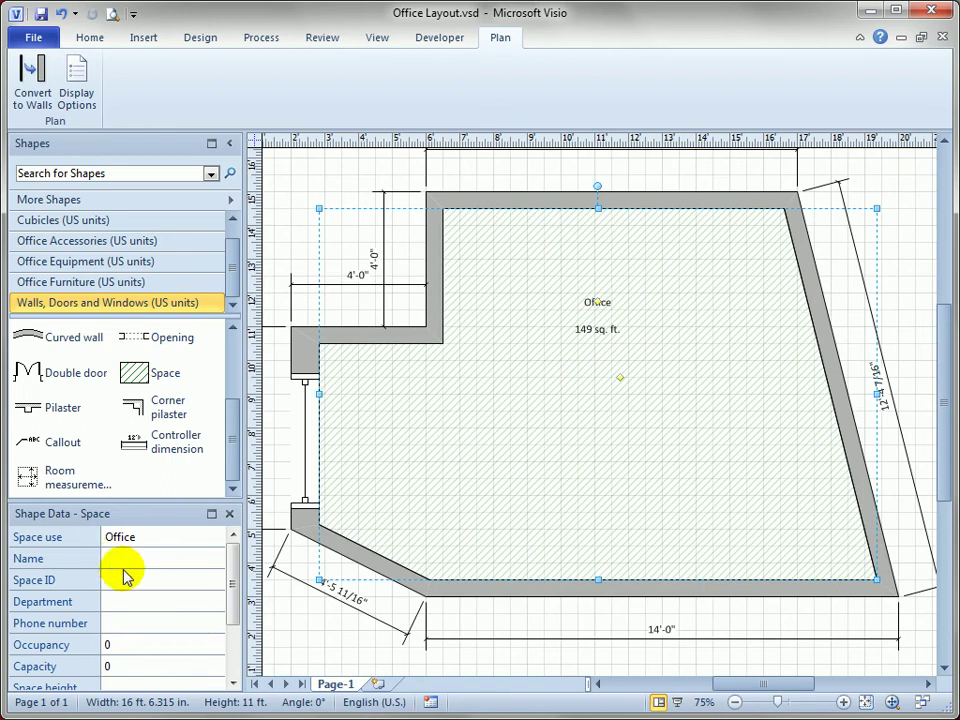
mouse_move(236, 574)
left_mouse_down()
mouse_move(240, 634)
mouse_move(244, 577)
left_mouse_up()
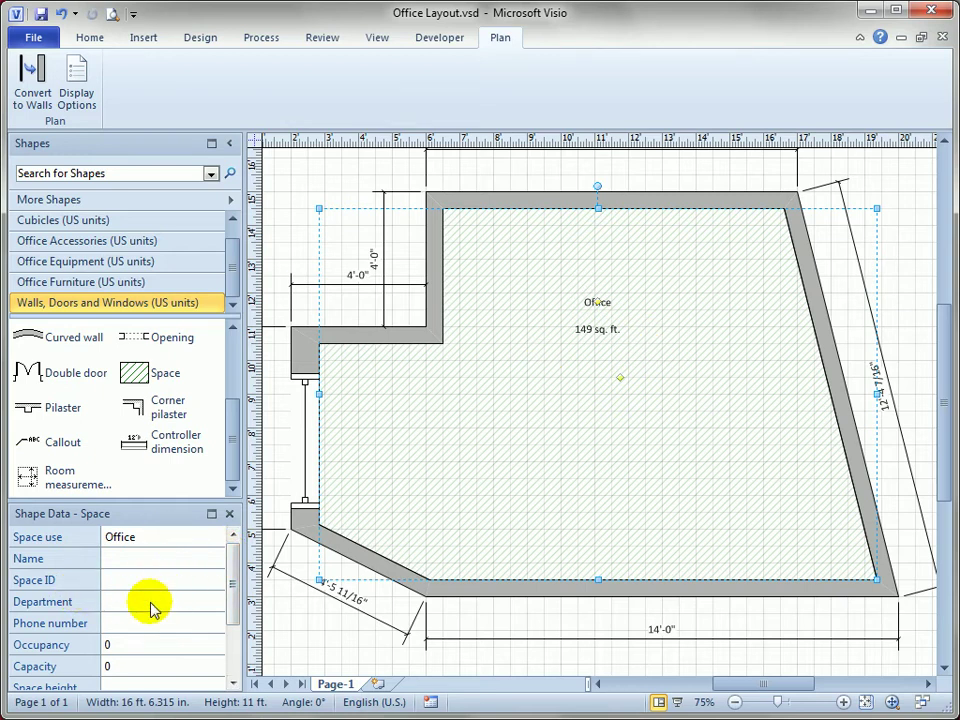
Examine the Office space's calculated area field and the dimensions of the 11 ft., sloping and adjoining vertical exterior walls
left_click_drag(236, 600, 236, 654)
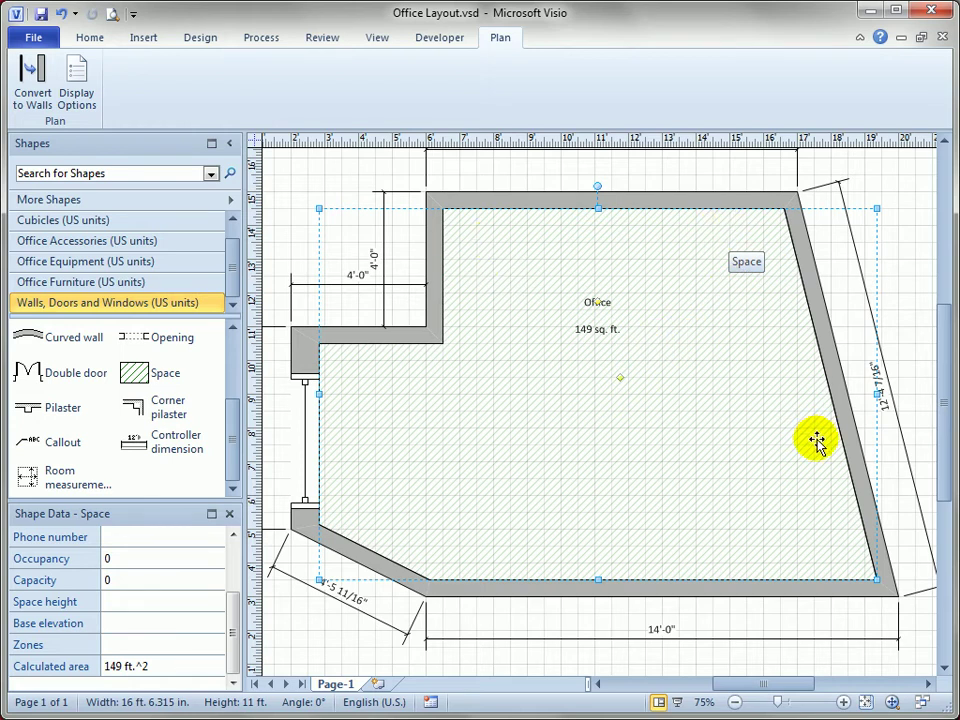
left_click_drag(235, 626, 236, 574)
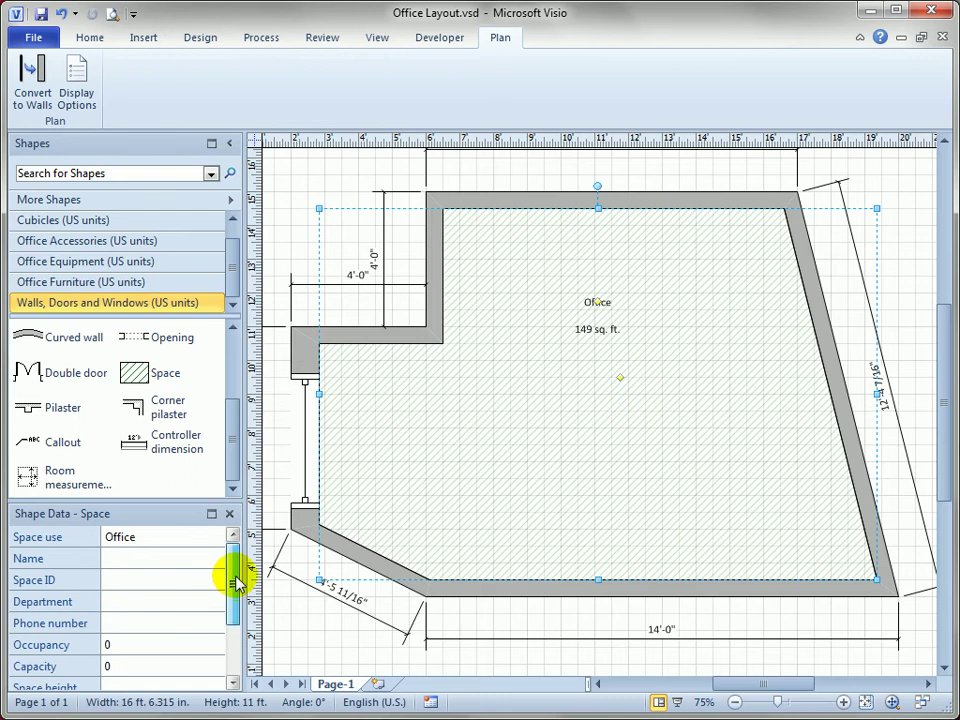
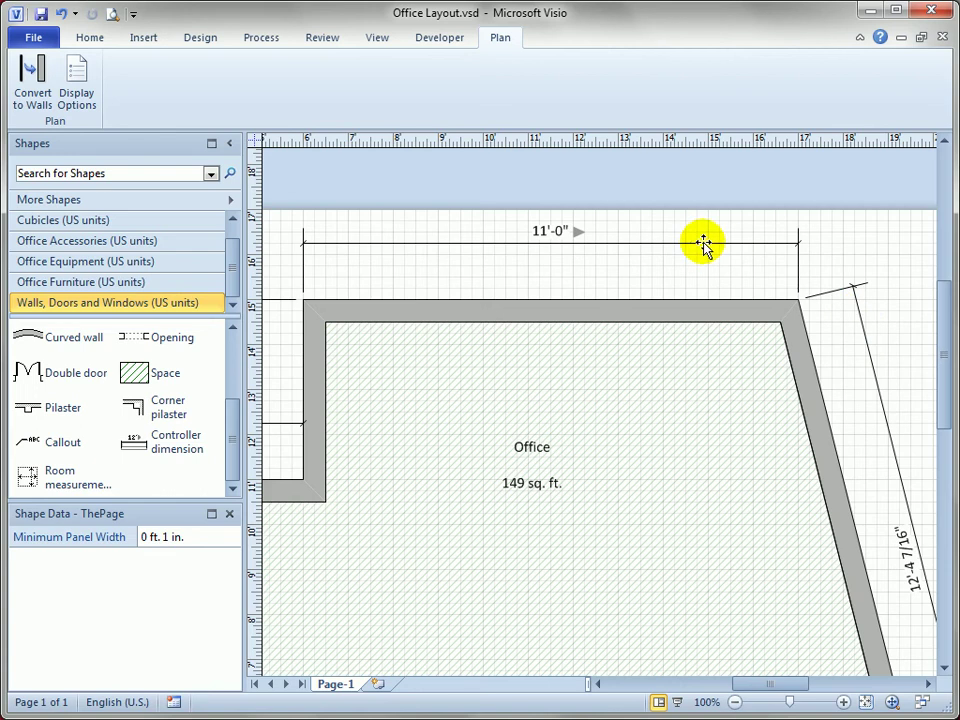
left_click(581, 318)
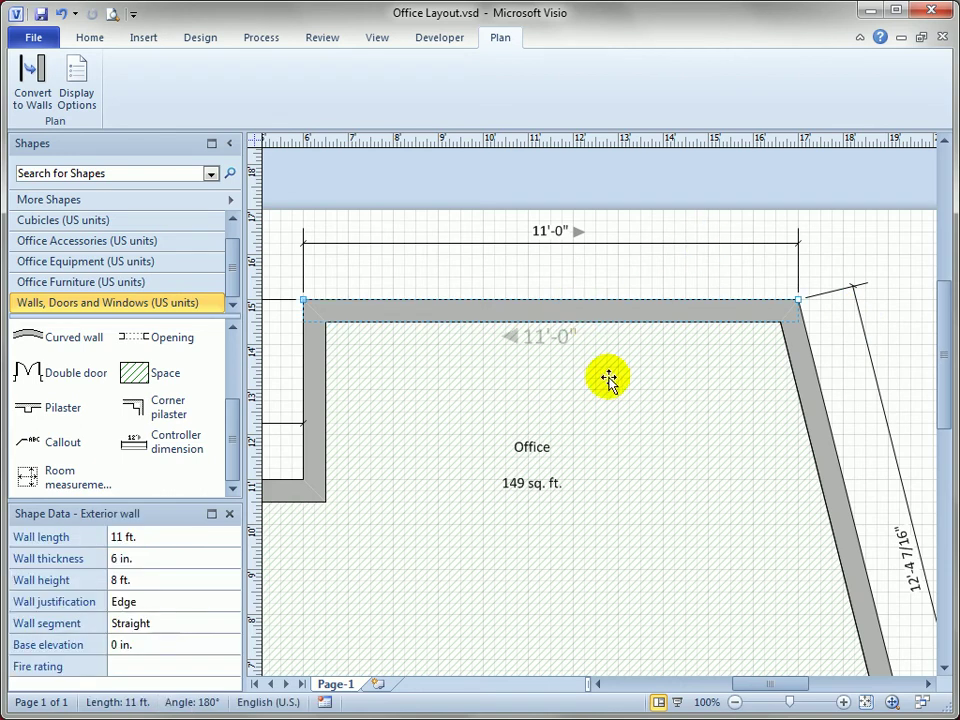
left_click(815, 410)
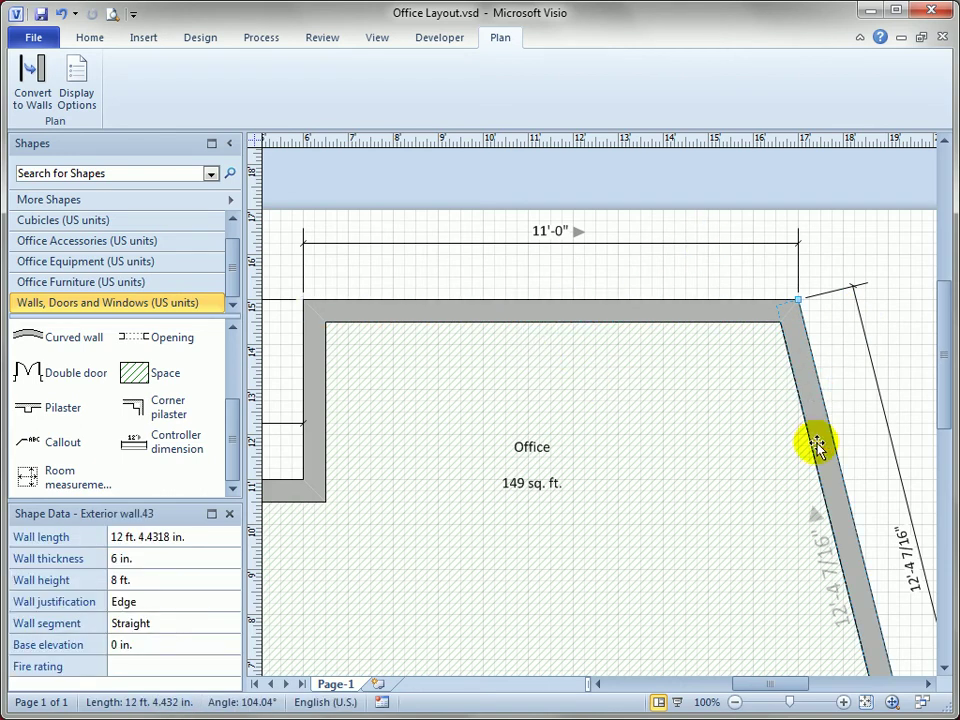
left_click(311, 381)
left_click(420, 308)
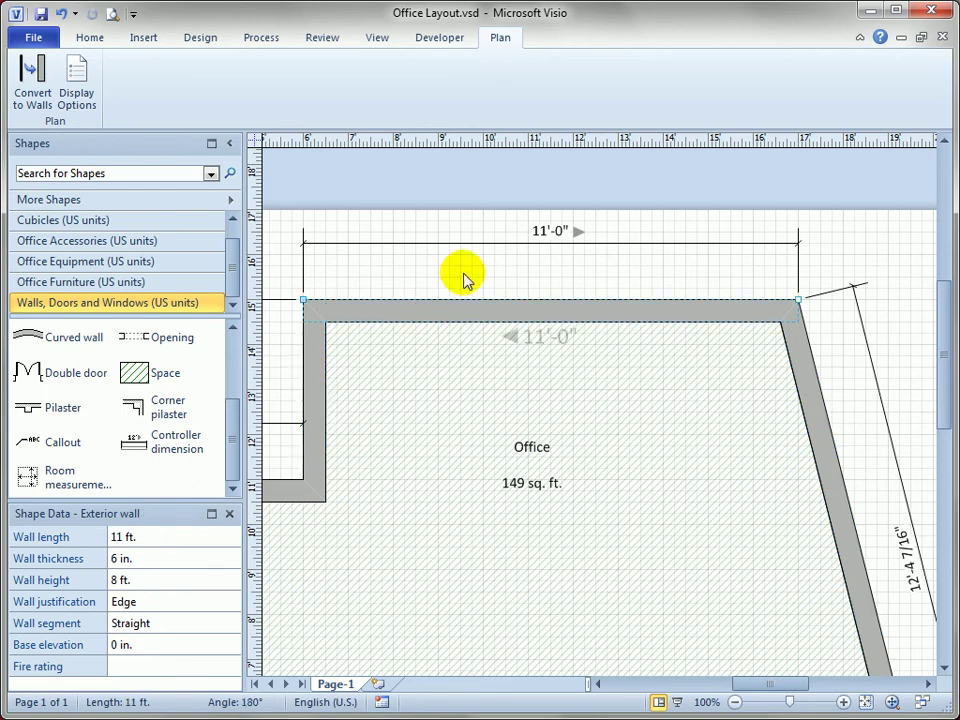
left_click(463, 272)
left_click_drag(417, 263, 570, 199)
right_click(555, 197, "ctrl+shift")
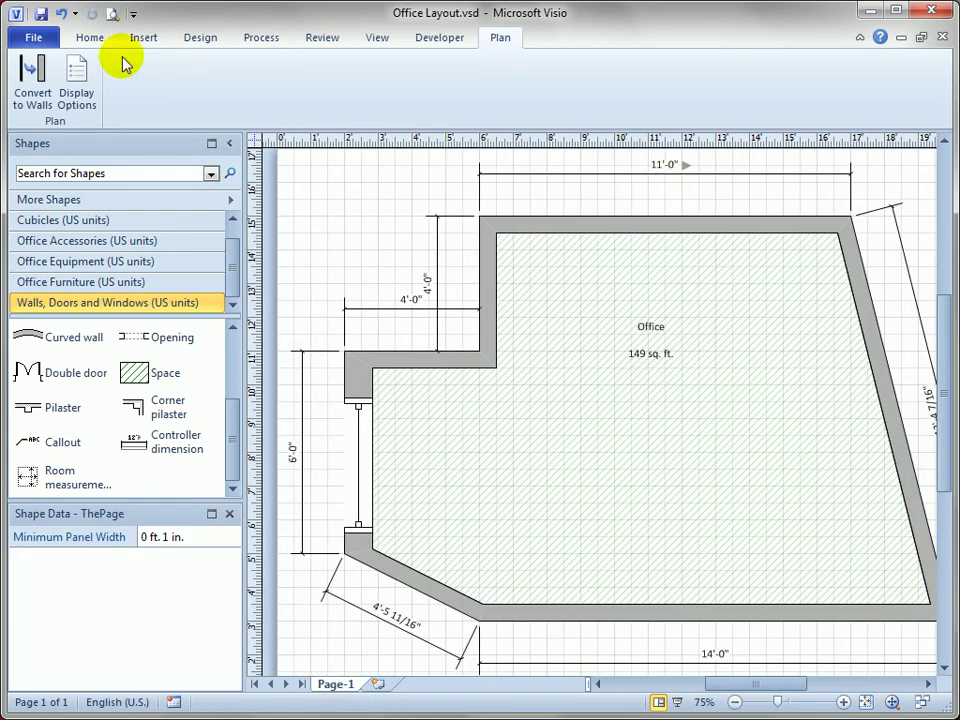
Hide the Dimensions layer in the page's layer properties and apply the change
left_click(90, 40)
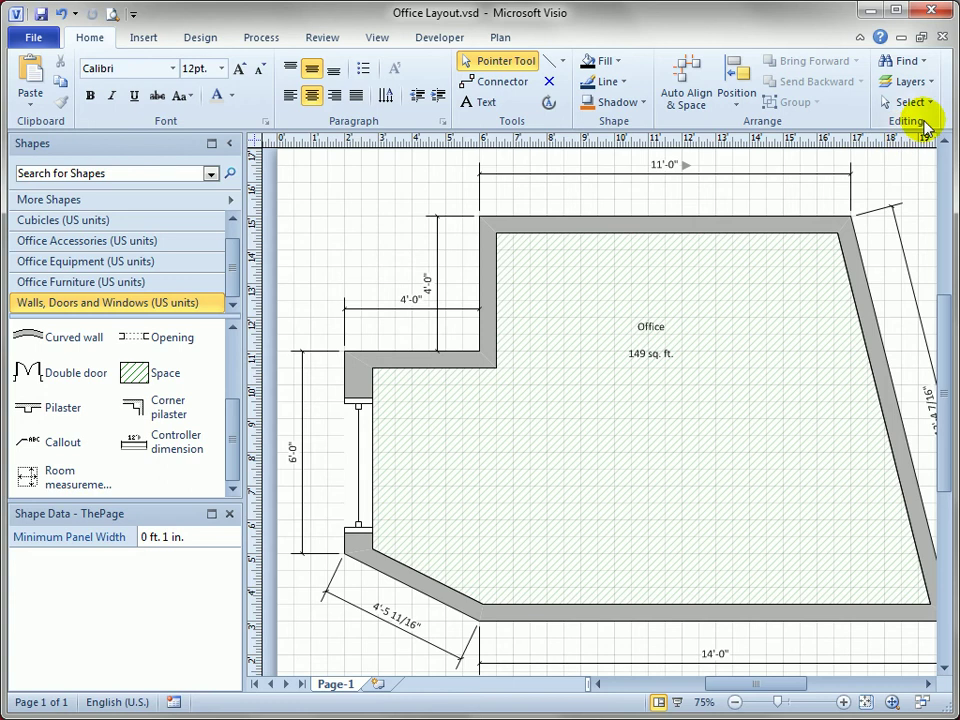
left_click(932, 81)
left_click(934, 125)
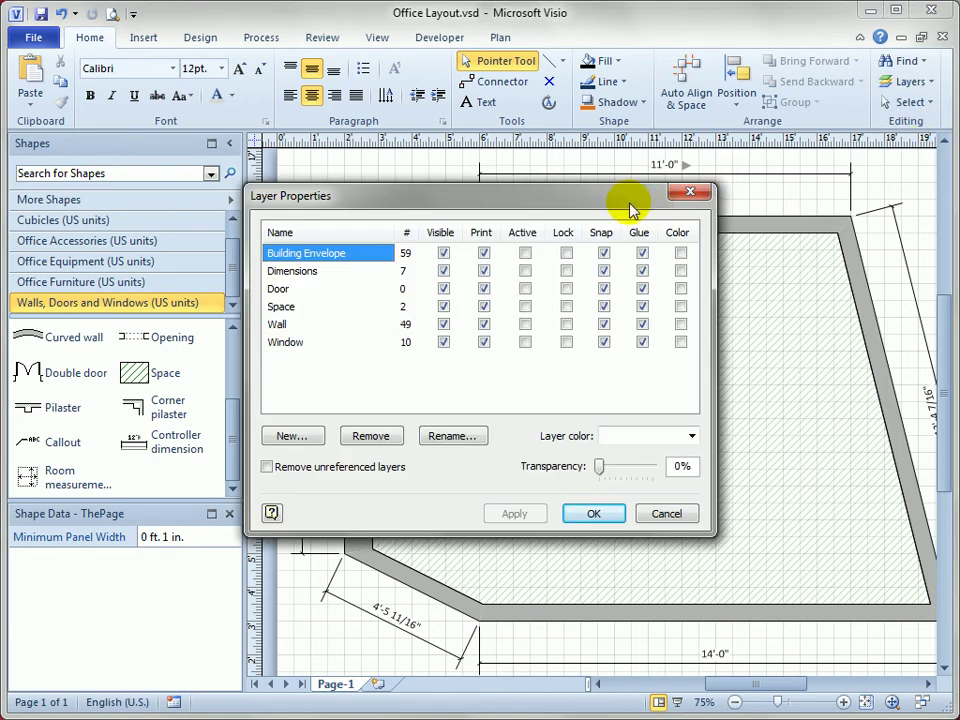
left_click_drag(630, 203, 460, 91)
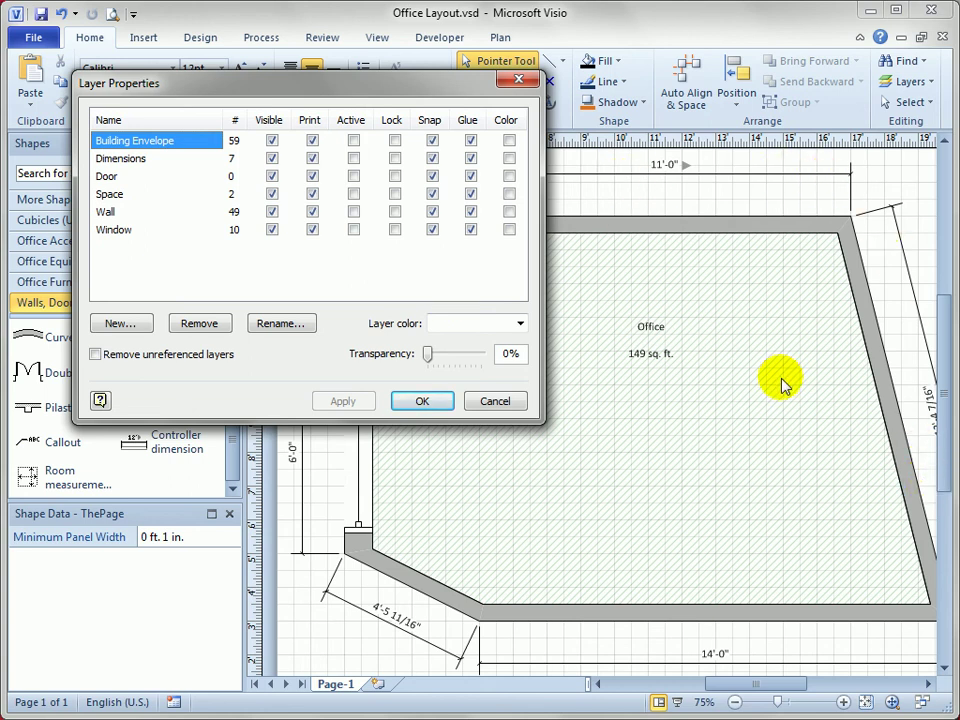
left_click(272, 158)
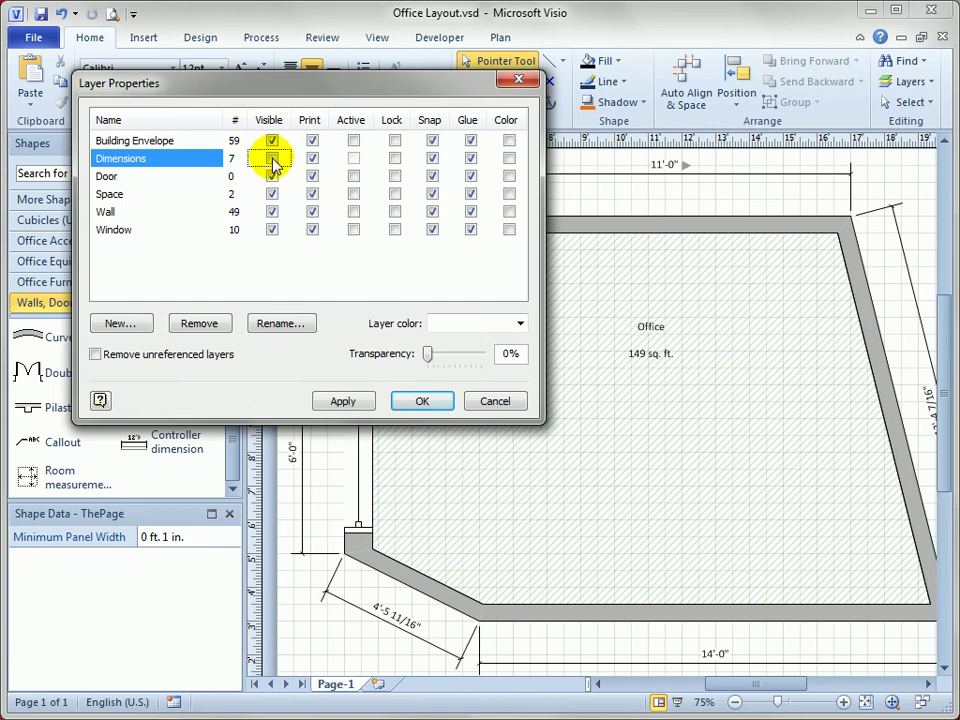
left_click(348, 401)
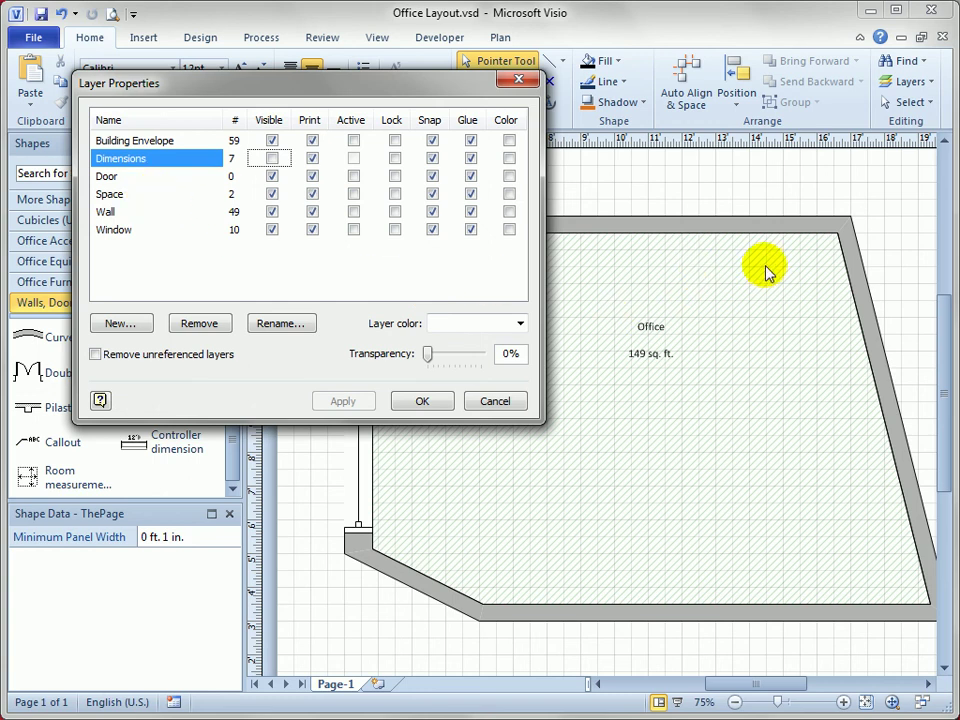
Make the Space layer invisible as well, apply it and accept the layer properties
left_click(272, 193)
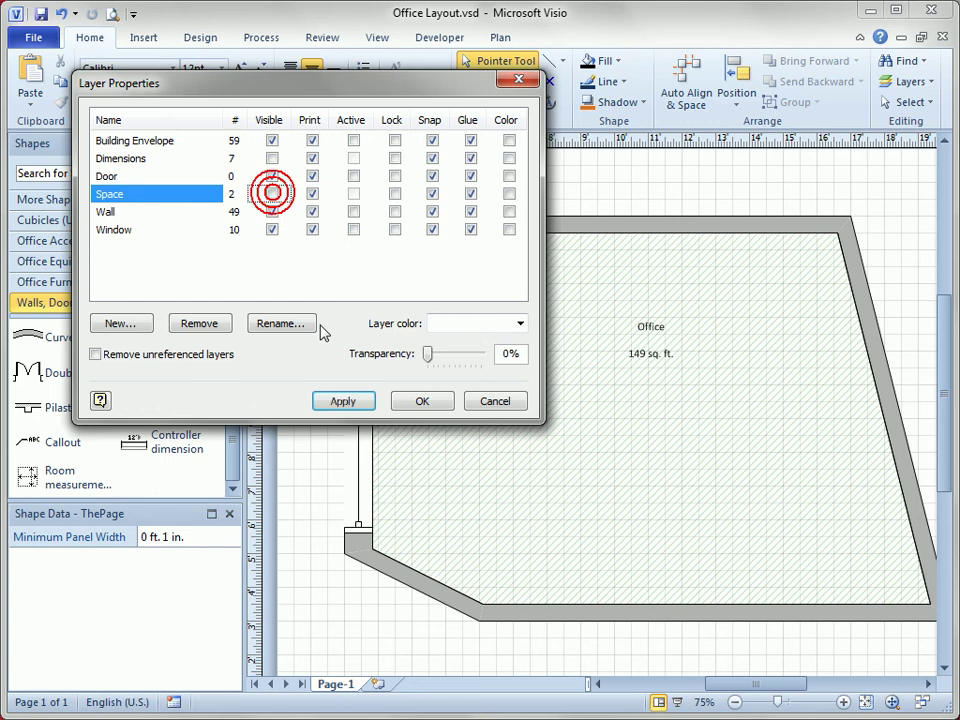
left_click(346, 401)
left_click(421, 402)
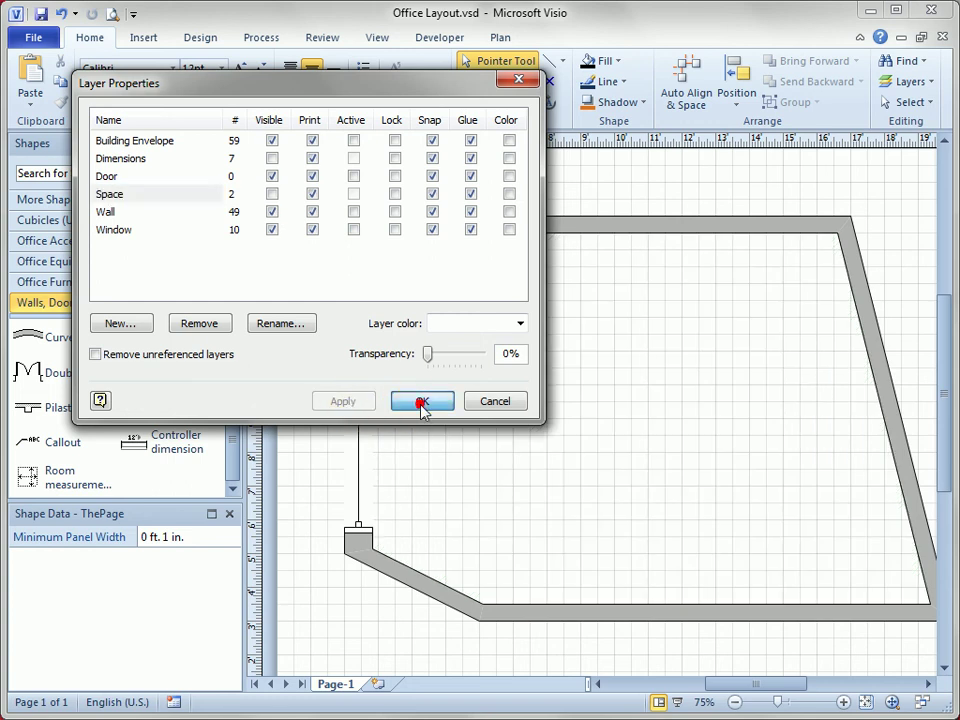